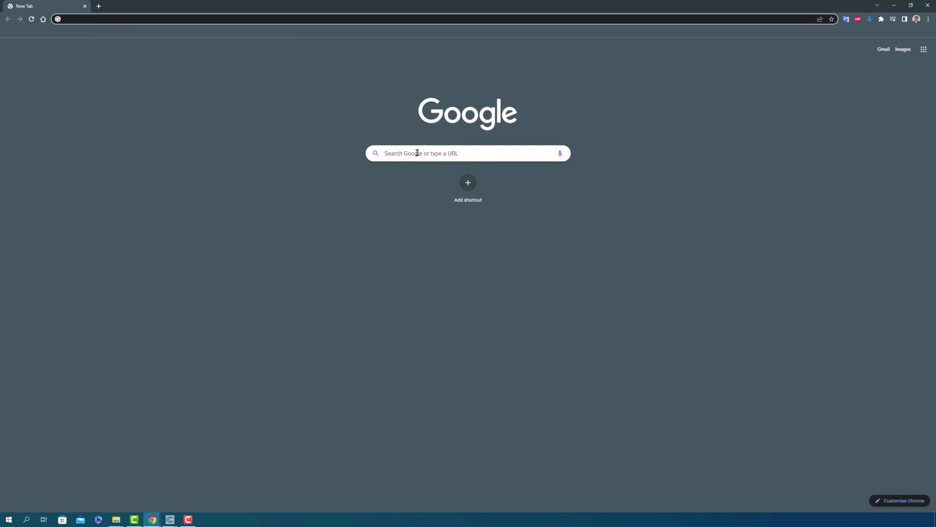
Search Google for "Cloudcompare" and open the CloudCompare Open Source project website.
click(417, 153)
text(Clo)
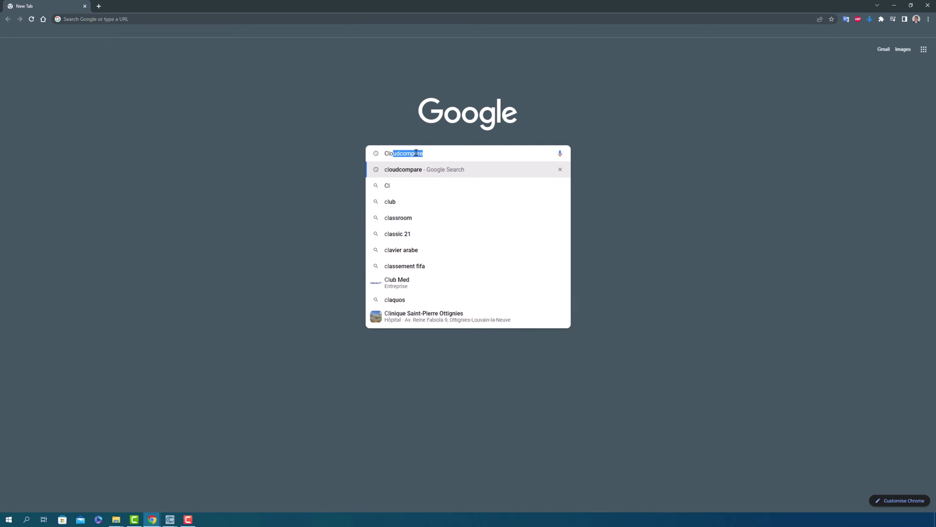
text(udco)
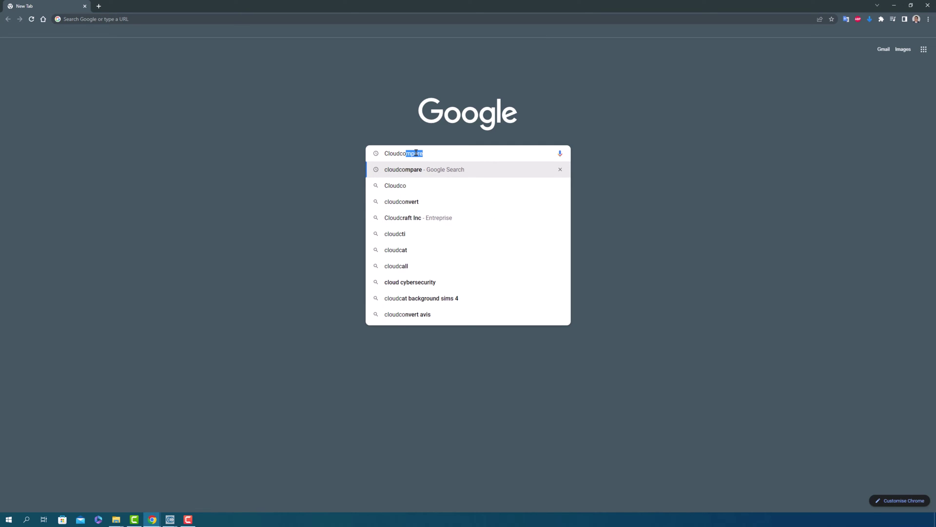
text(mpare)
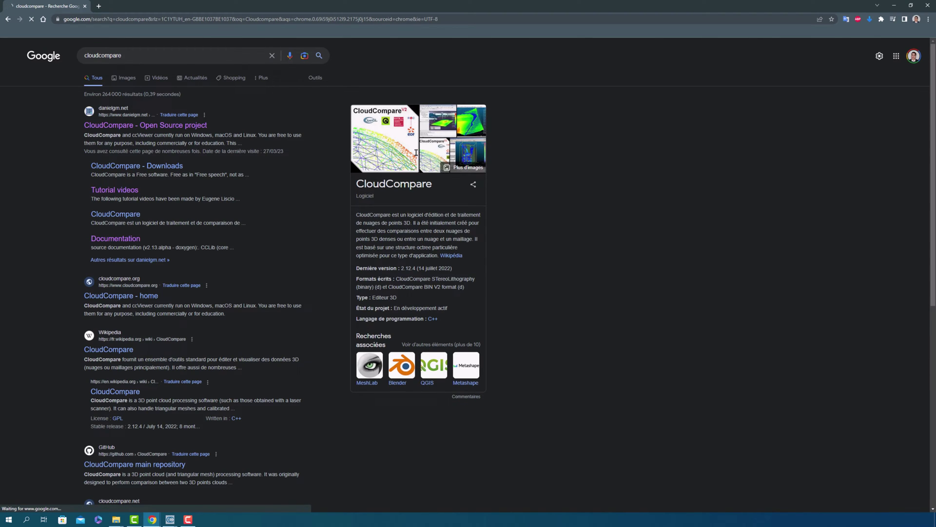
click(173, 128)
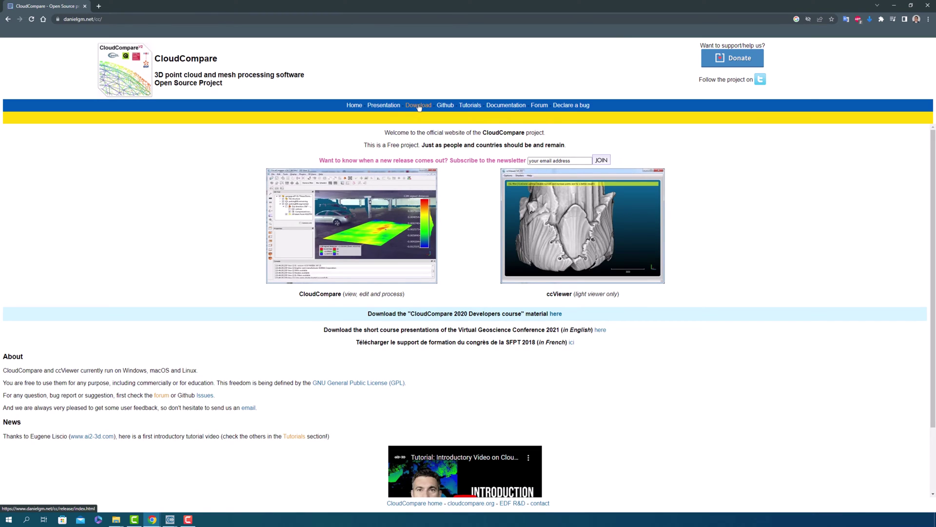
Open the project's Github repository in a separate tab and look through its file list and README.
right_click(445, 107)
click(459, 112)
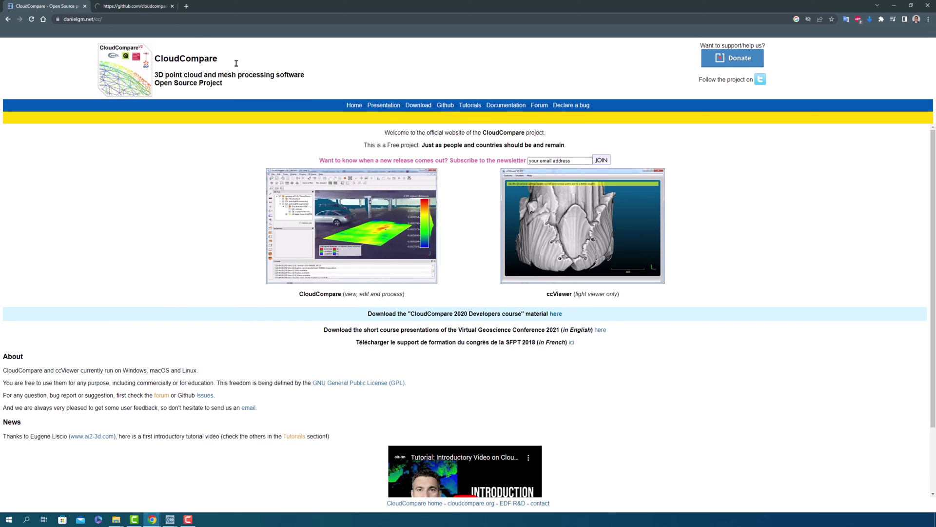
click(130, 6)
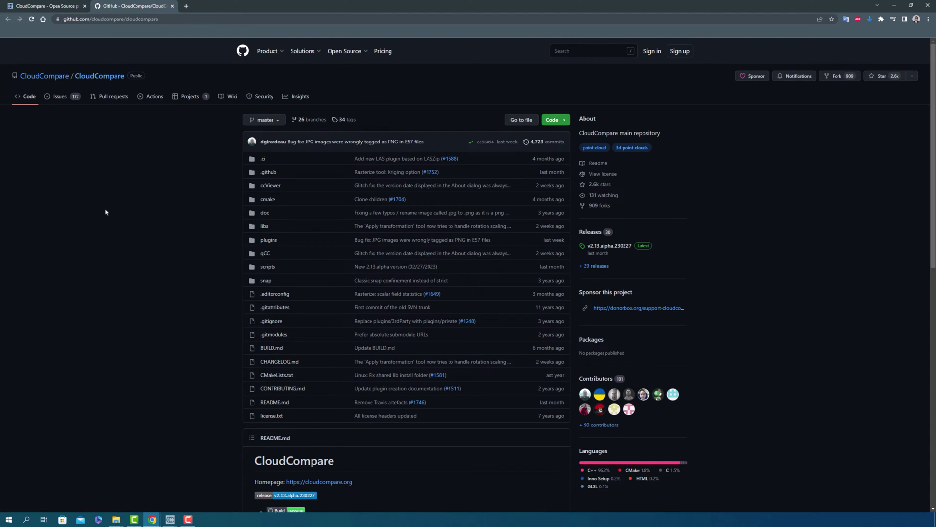
scroll(105, 212, down, 9)
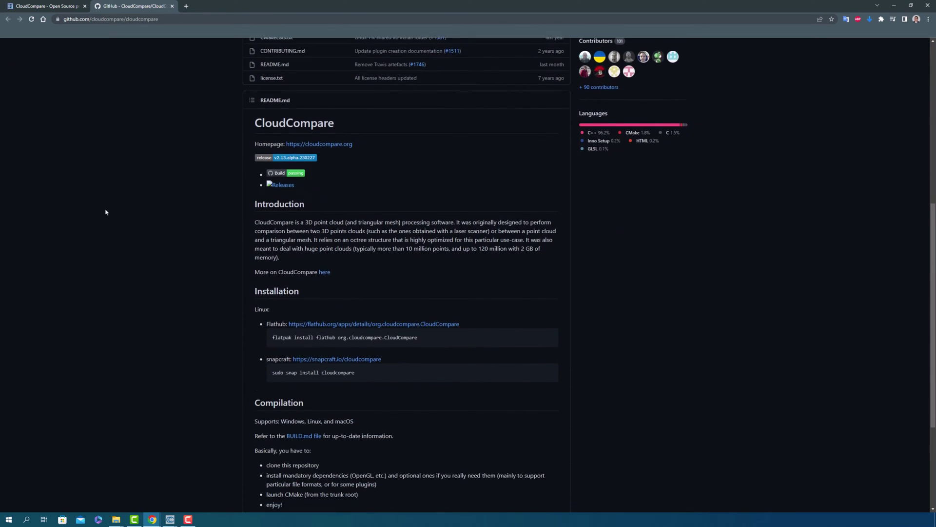
scroll(106, 212, down, 2)
Open the project's donation page, choose a one-time 50 € donation, proceed to the donor information form and close the page.
click(289, 431)
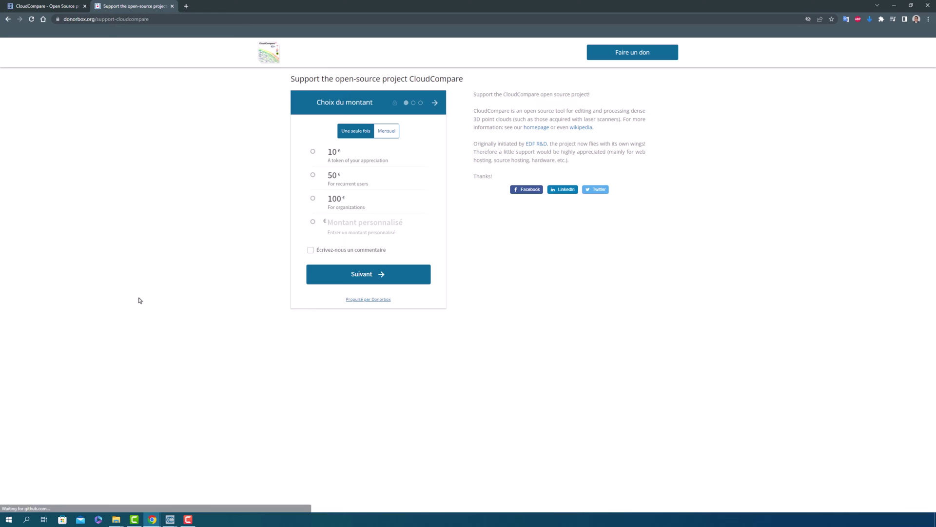
click(313, 174)
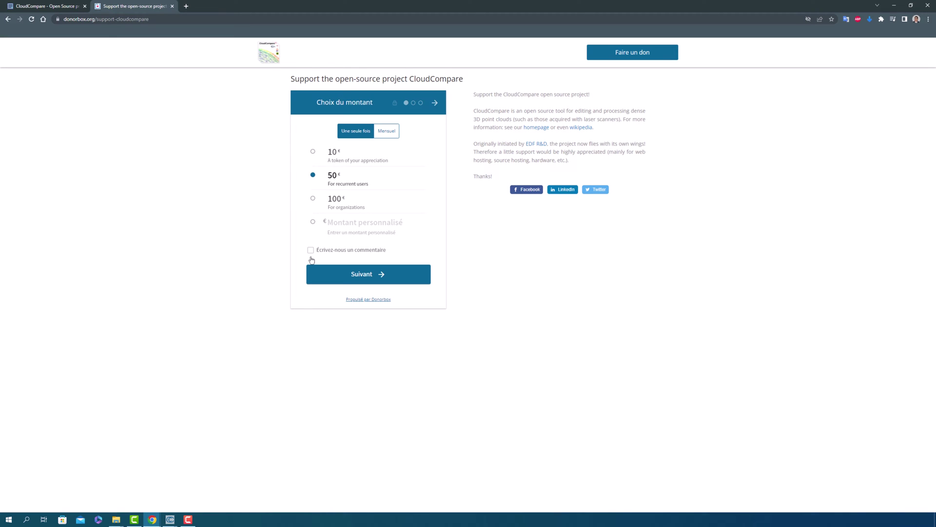
click(373, 278)
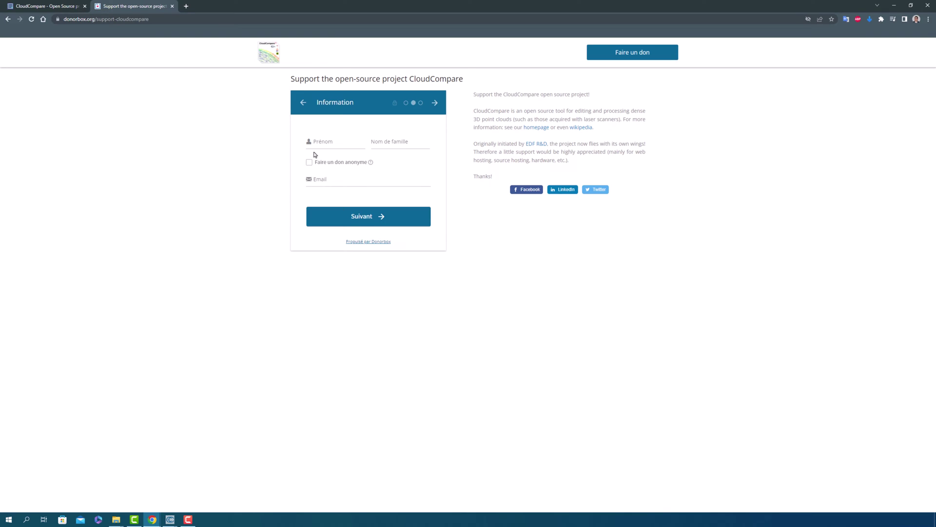
click(173, 7)
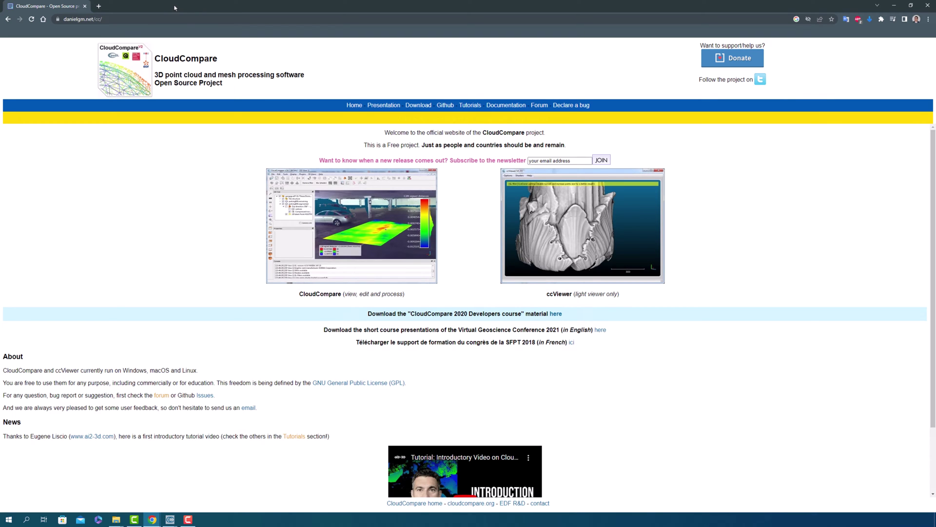
Open the CloudCompare forum in a separate tab and accept the registration terms to view the sign-up form.
right_click(540, 108)
click(571, 111)
click(131, 6)
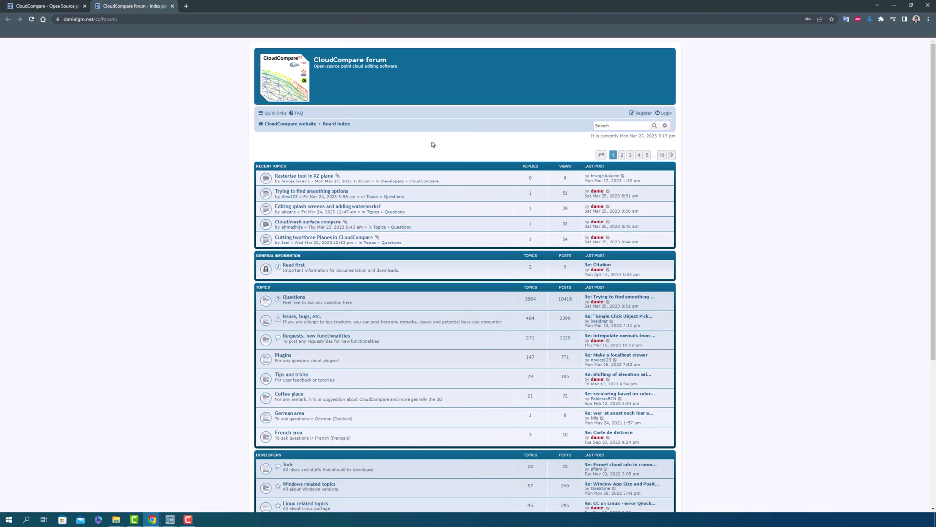
click(642, 113)
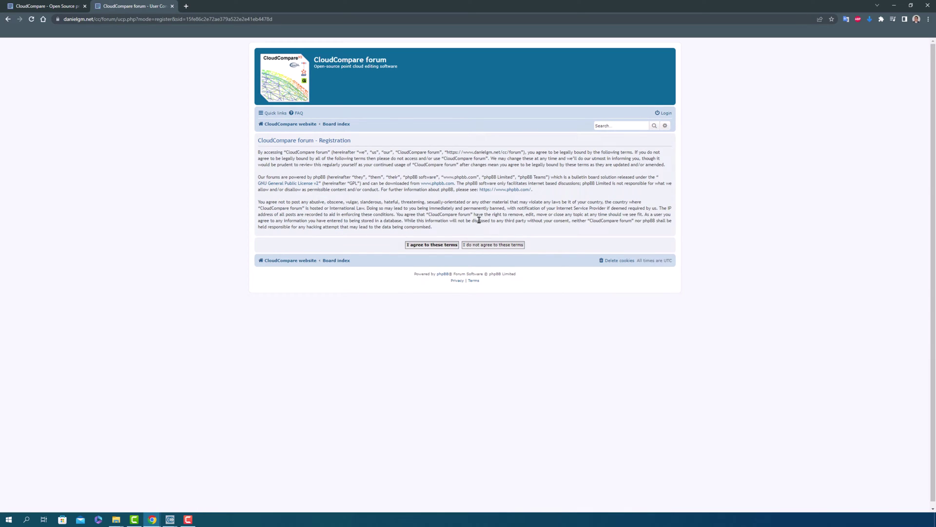
click(439, 247)
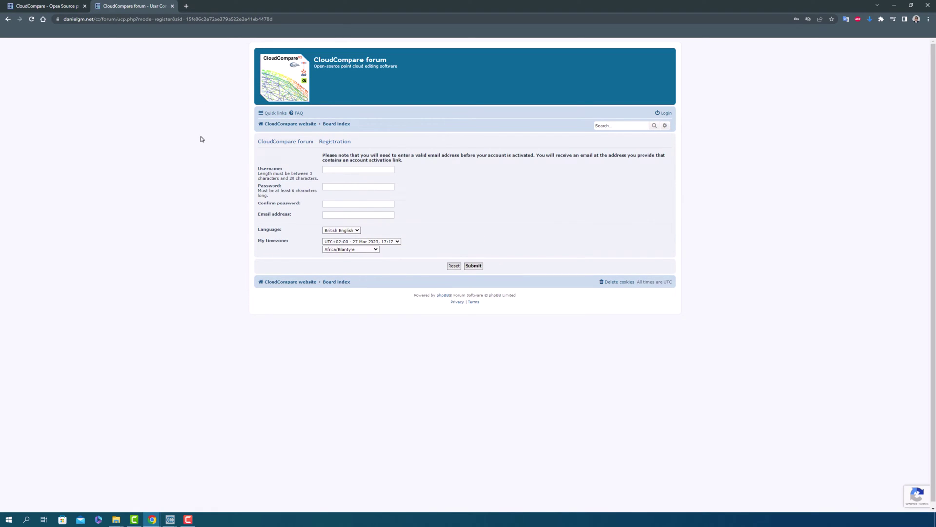
Return to the forum index, view the topic "Rasterize tool in XZ plane" and close the forum tab.
key(alt+Left)
key(alt+Left)
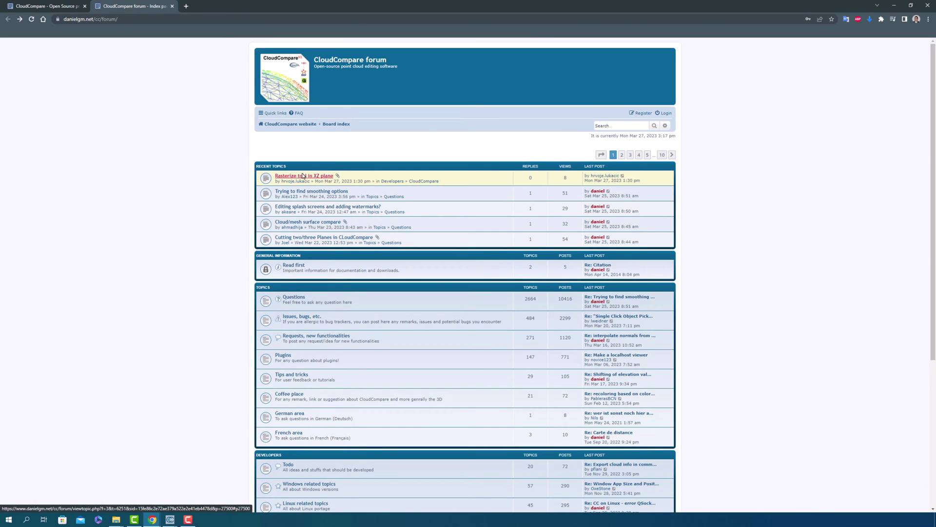
click(303, 176)
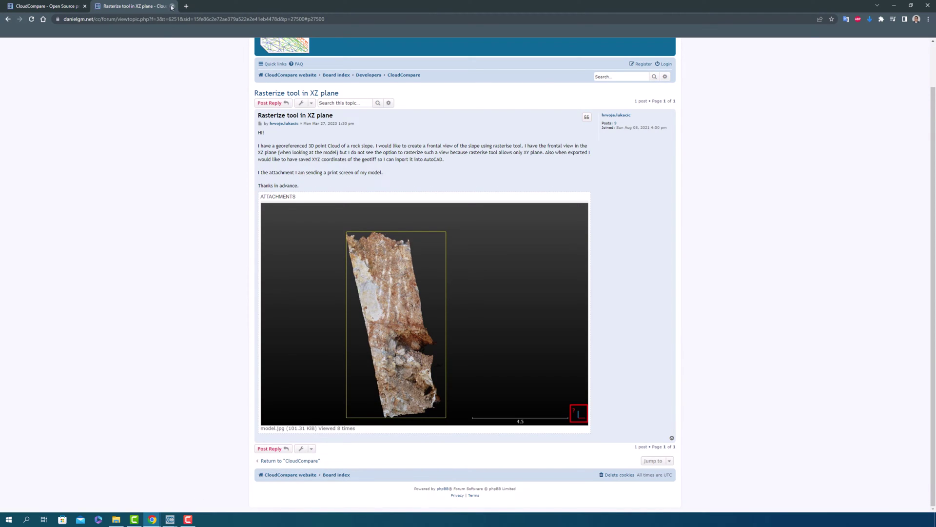
key(ctrl+w)
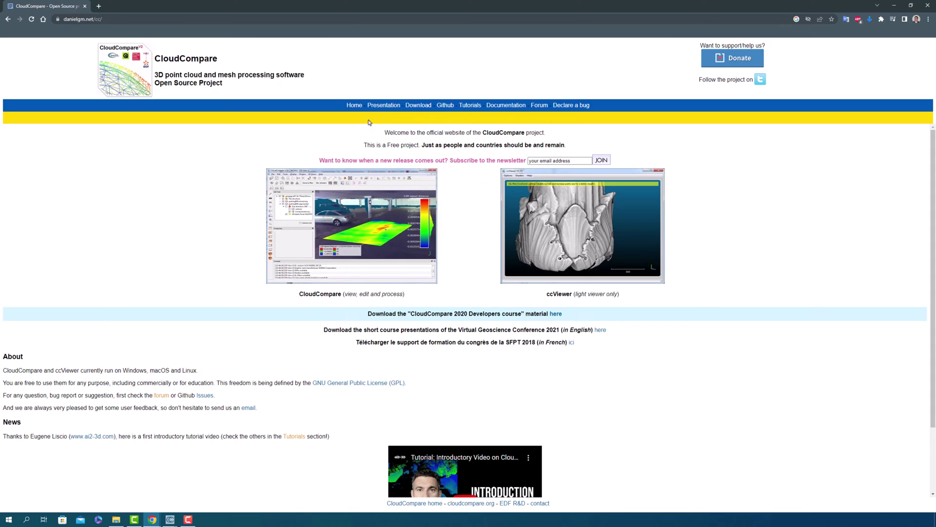
Open the CloudCompare Download page, both in a separate tab and within the main site.
right_click(415, 107)
click(438, 113)
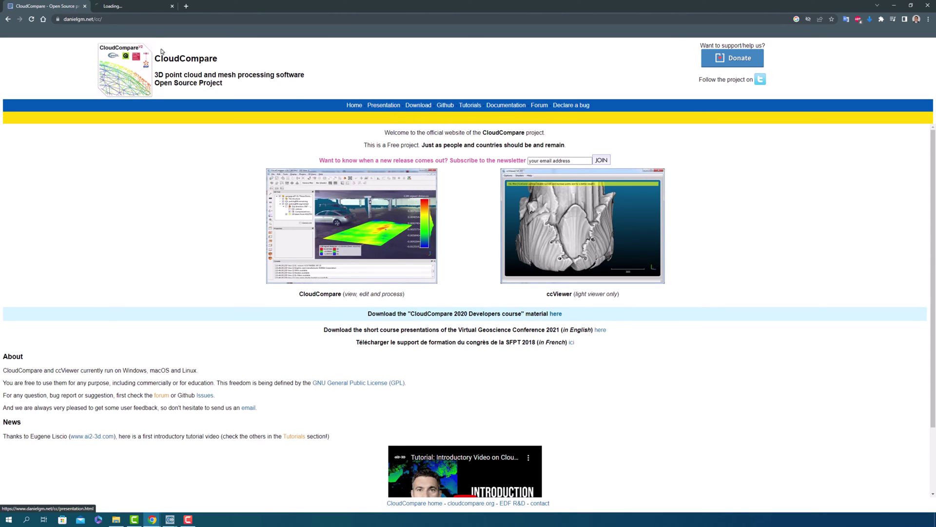
click(329, 223)
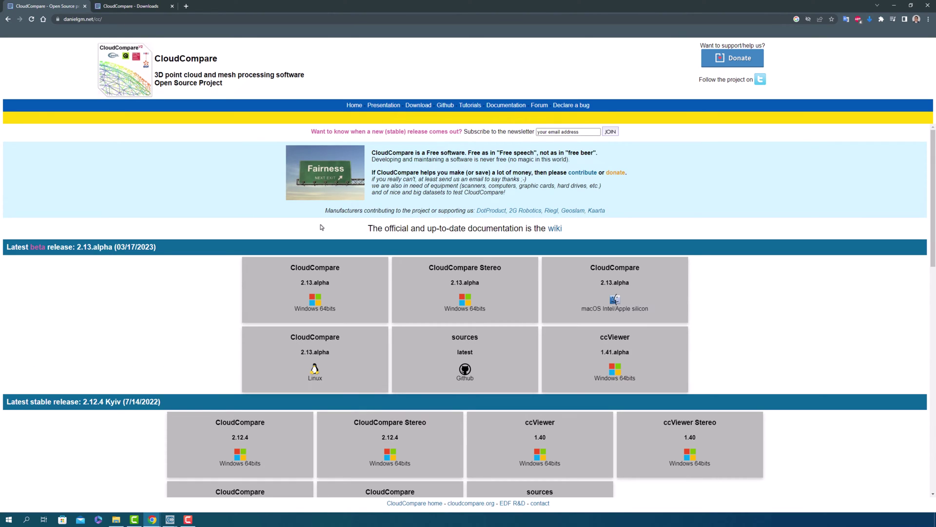
click(116, 4)
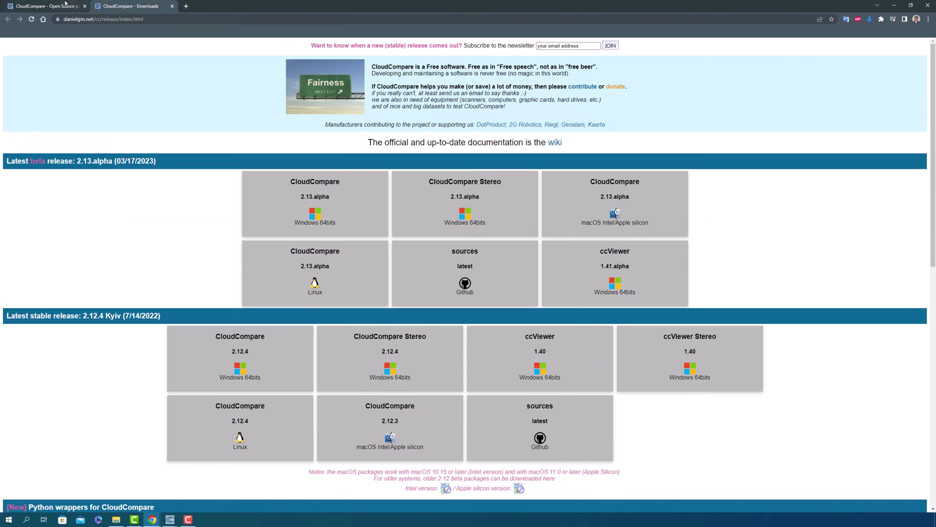
click(64, 5)
Examine the package options for Windows, Linux and macOS and the release date of the latest 2.13.alpha beta.
scroll(261, 198, down, 1)
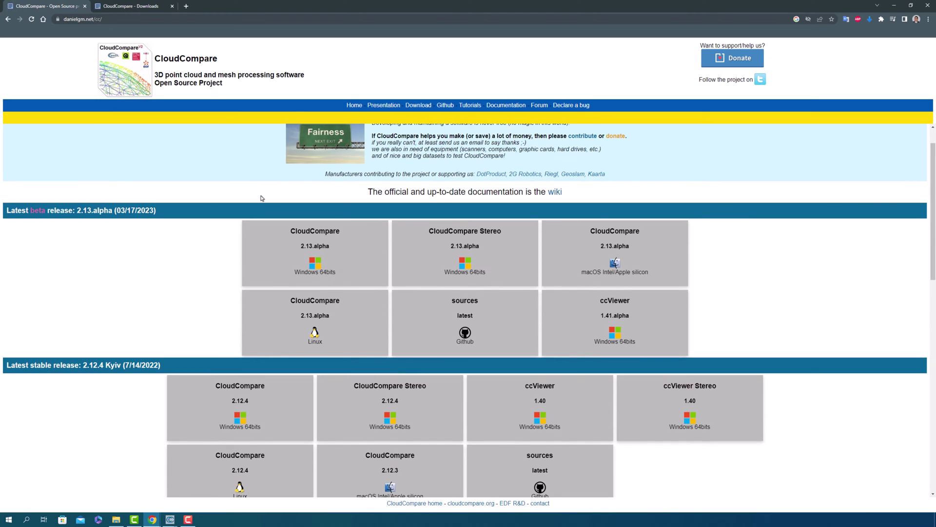
mouse_move(273, 239)
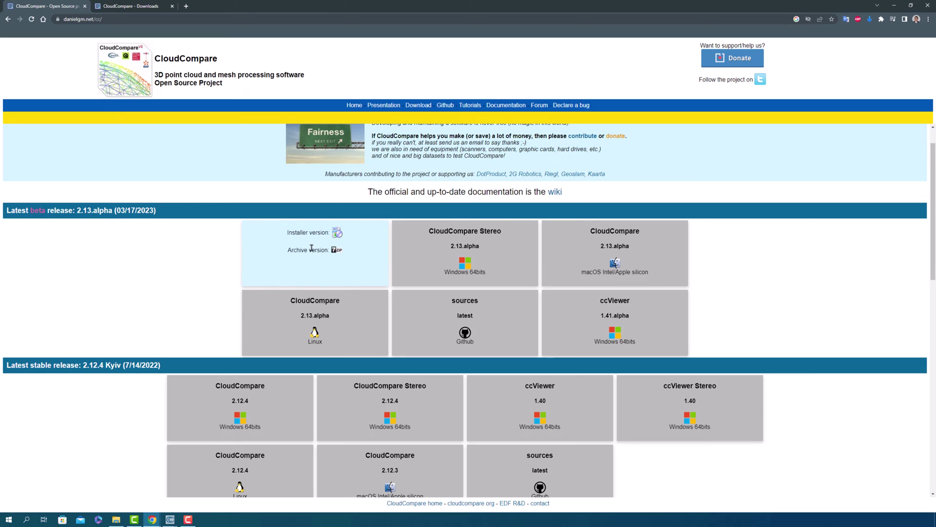
mouse_move(321, 310)
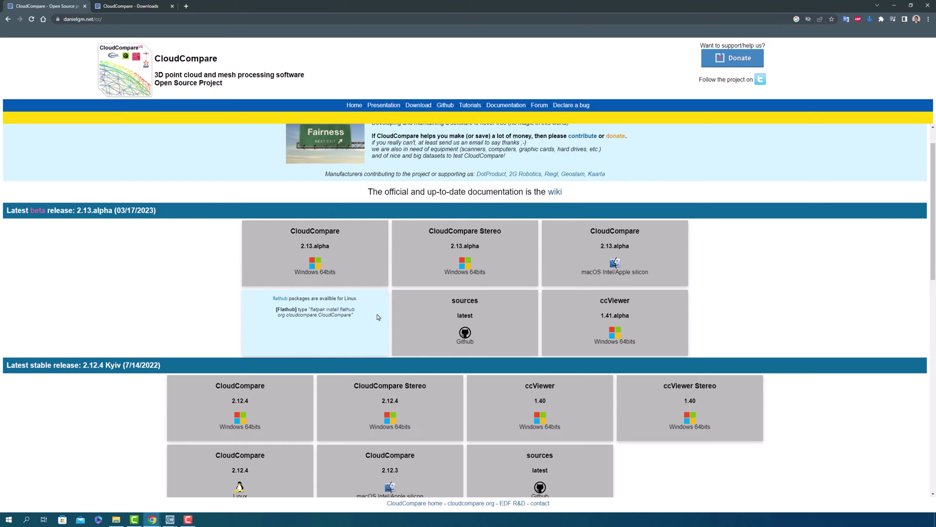
mouse_move(623, 249)
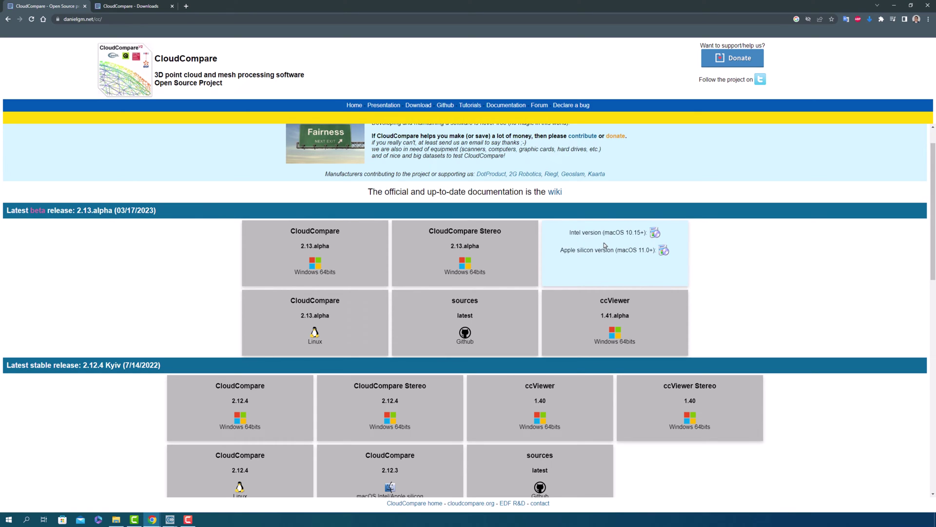
mouse_move(613, 331)
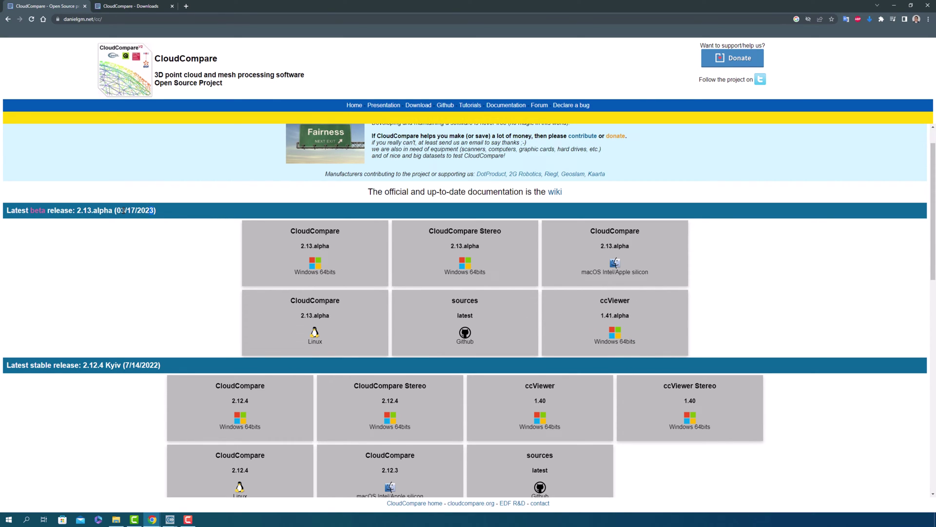
drag(117, 210, 155, 210)
click(154, 230)
Download the installer version of CloudCompare 2.13.alpha for Windows 64bits and show the file in its folder.
mouse_move(337, 233)
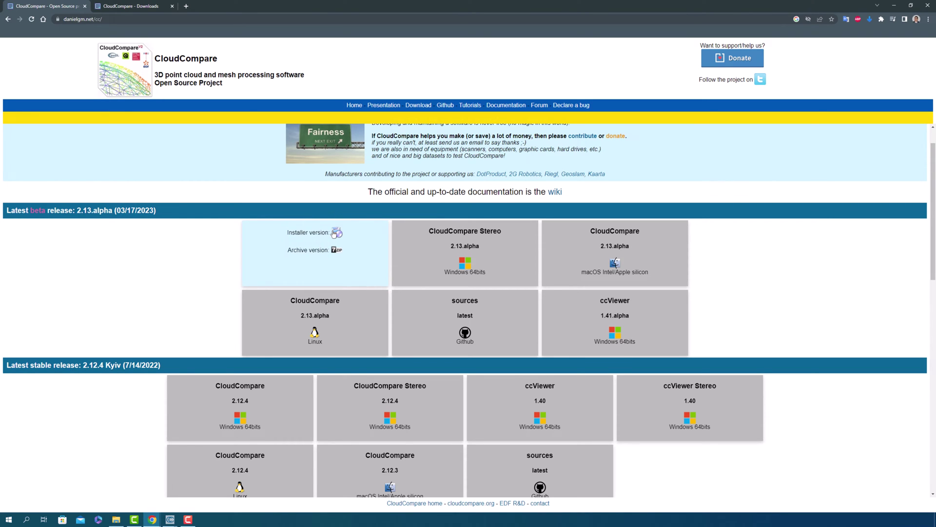
click(337, 234)
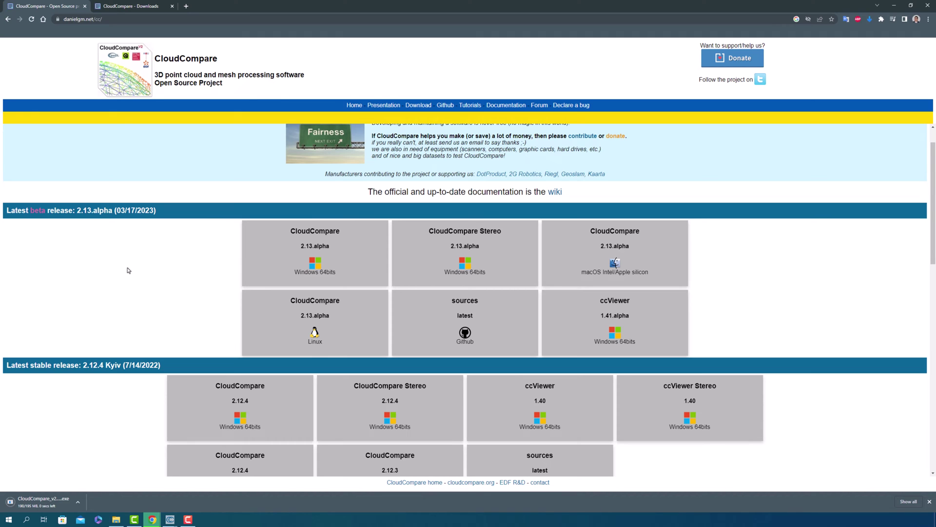
click(77, 502)
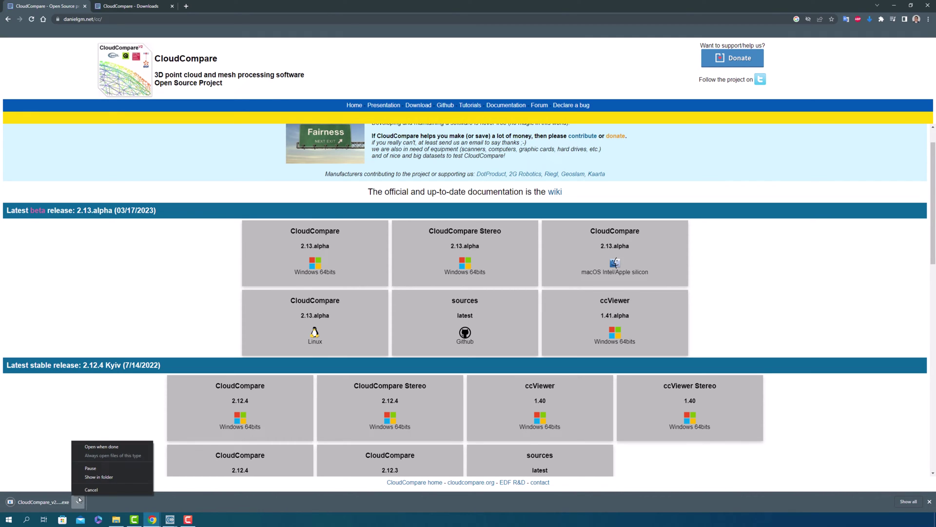
click(107, 477)
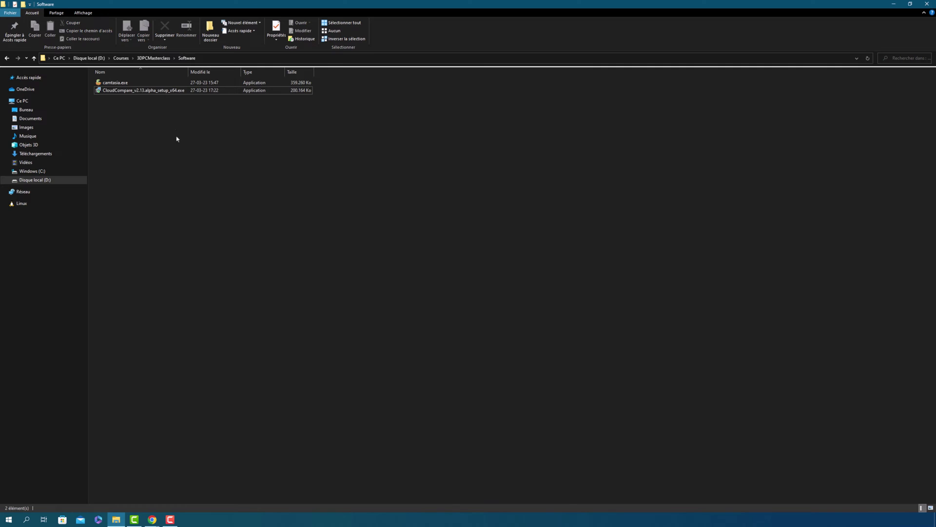
Run CloudCompare_v2.13.alpha_setup_v64.exe and install with a desktop shortcut, leaving out the Faro I/O plugin.
double_click(163, 91)
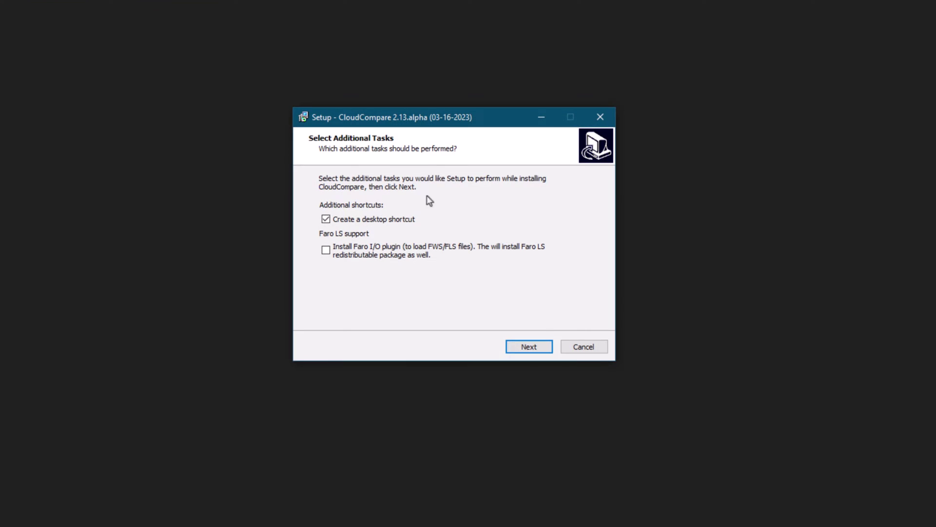
click(326, 251)
click(326, 250)
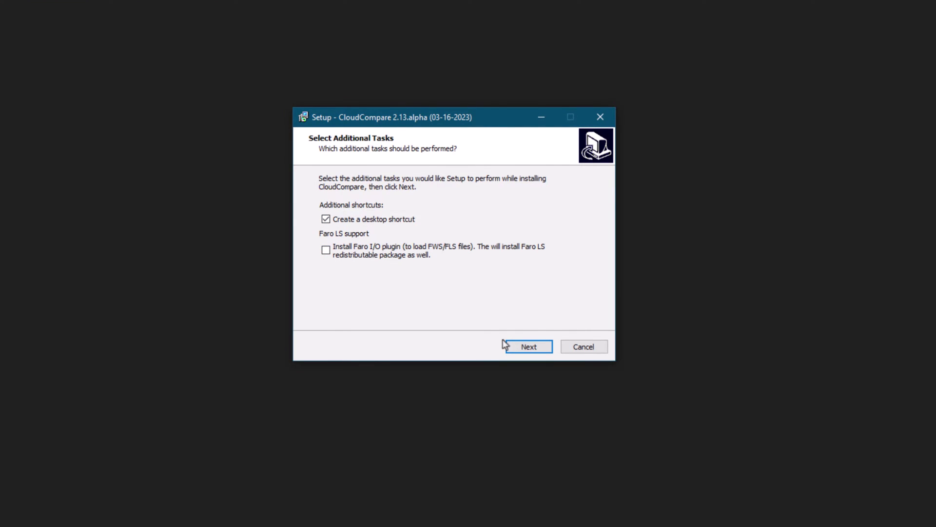
click(527, 347)
click(531, 350)
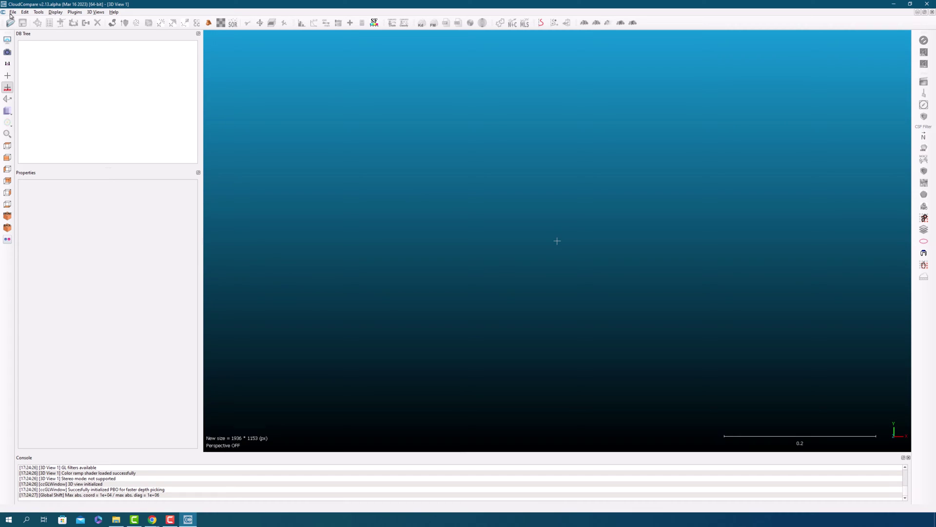
click(12, 12)
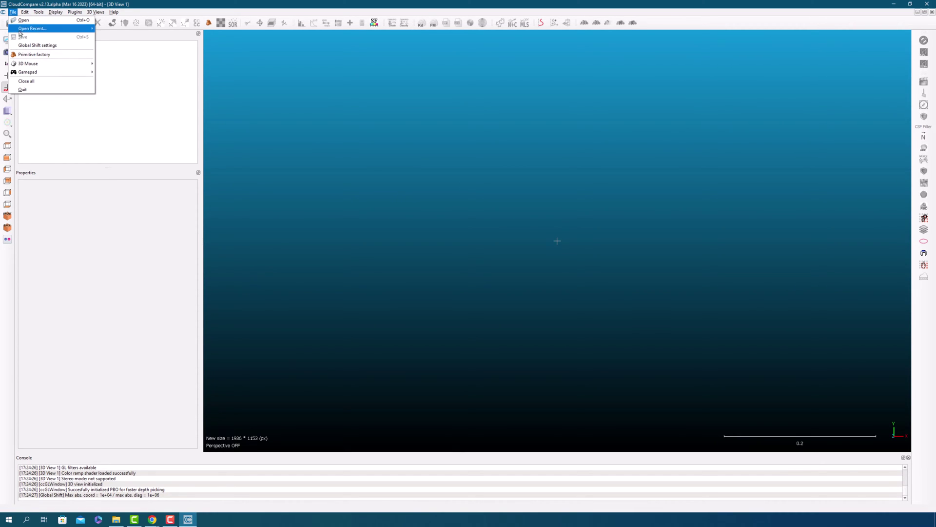
click(24, 12)
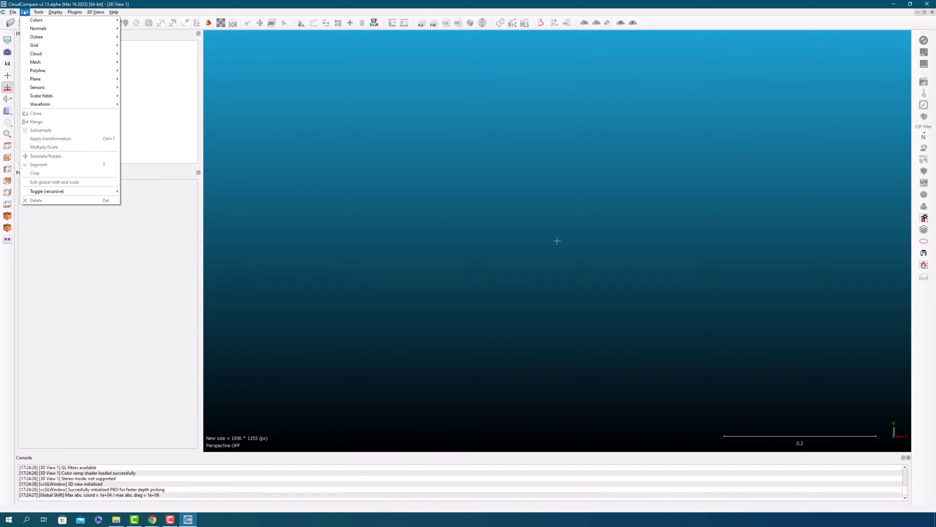
mouse_move(29, 22)
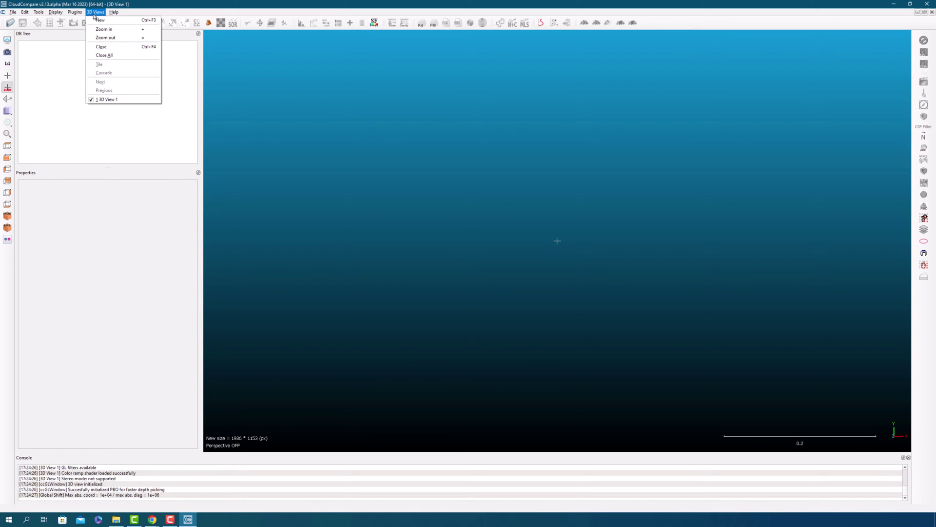
Detach and close the Console panel, and undock the Properties panel before docking it back beneath the DB Tree.
click(68, 25)
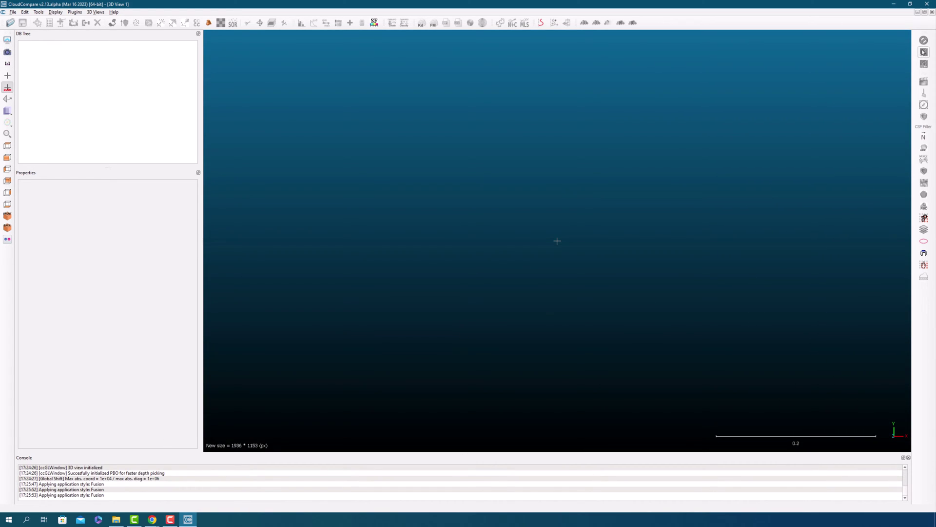
mouse_move(925, 32)
mouse_down()
mouse_move(878, 59)
mouse_move(721, 84)
mouse_move(750, 38)
mouse_move(646, 26)
mouse_move(912, 22)
mouse_move(923, 41)
mouse_up()
click(903, 458)
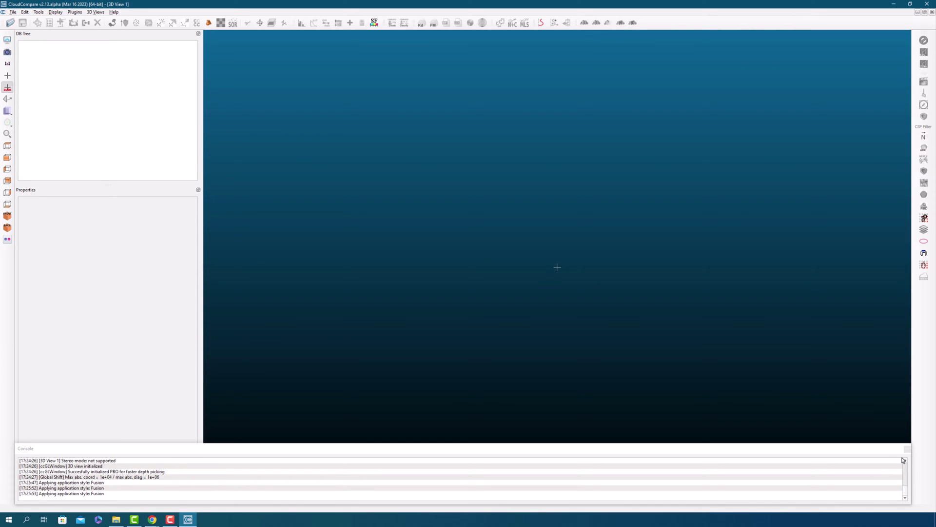
click(907, 448)
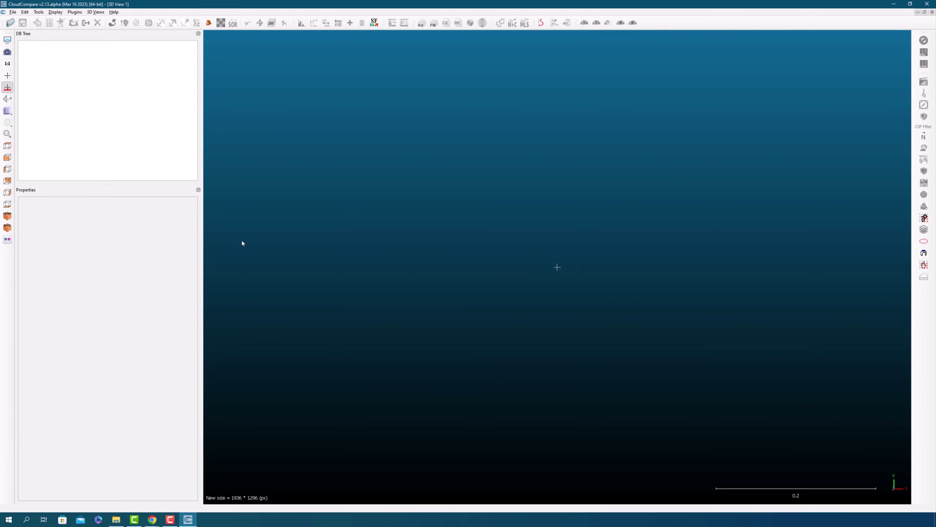
drag(66, 191, 227, 169)
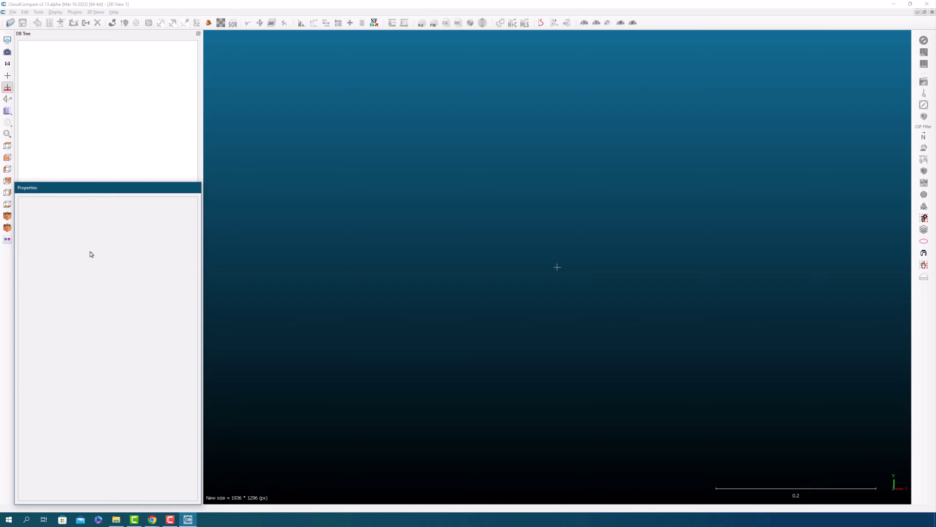
drag(84, 190, 85, 449)
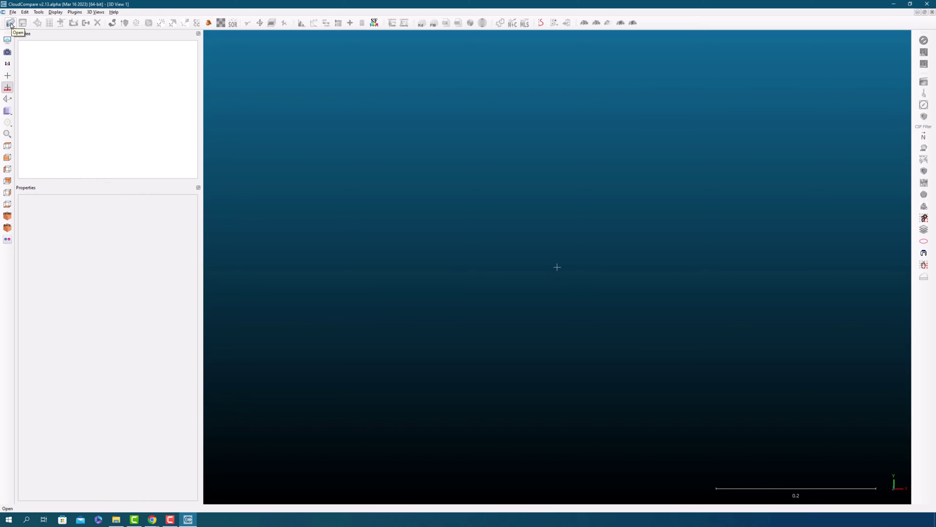
Open the point cloud 25EZ1_19.LAZ from the 3DPCMasterclass Data folder, using the LAS file (*.las *.laz) type filter.
click(10, 23)
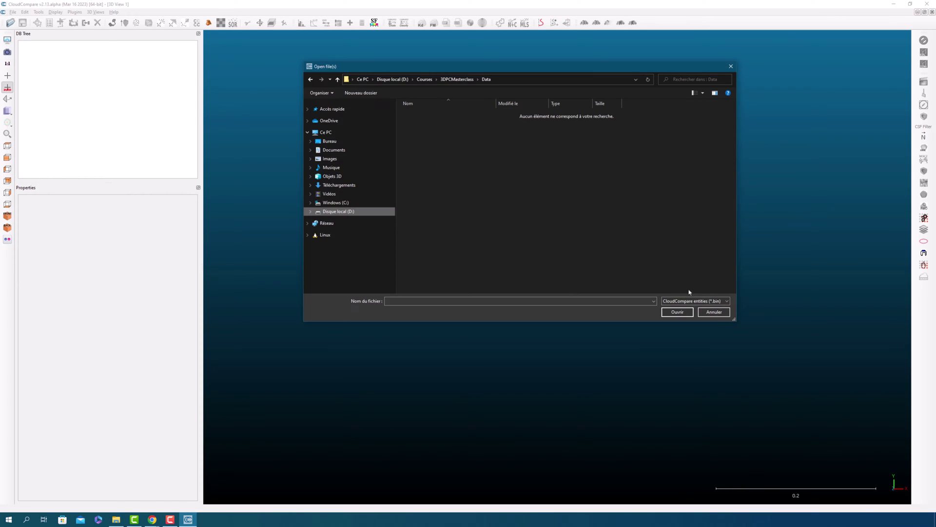
click(701, 303)
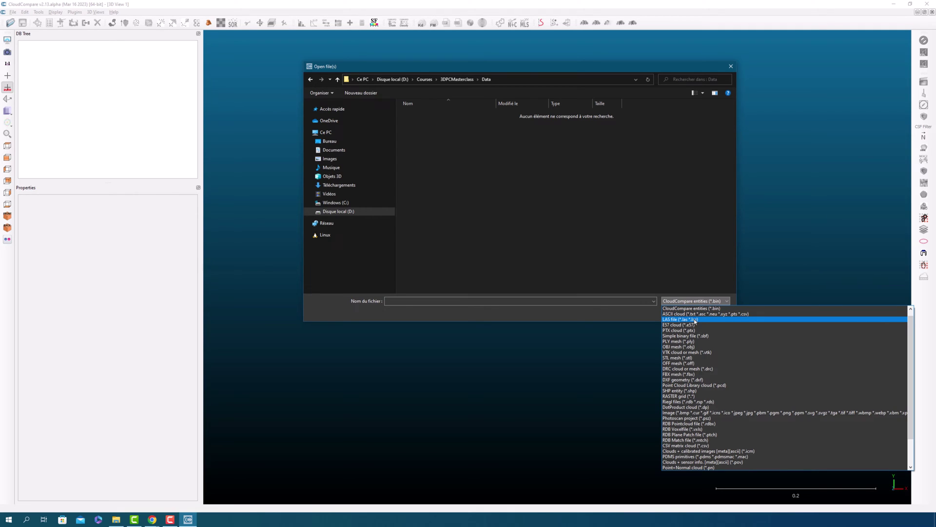
click(695, 319)
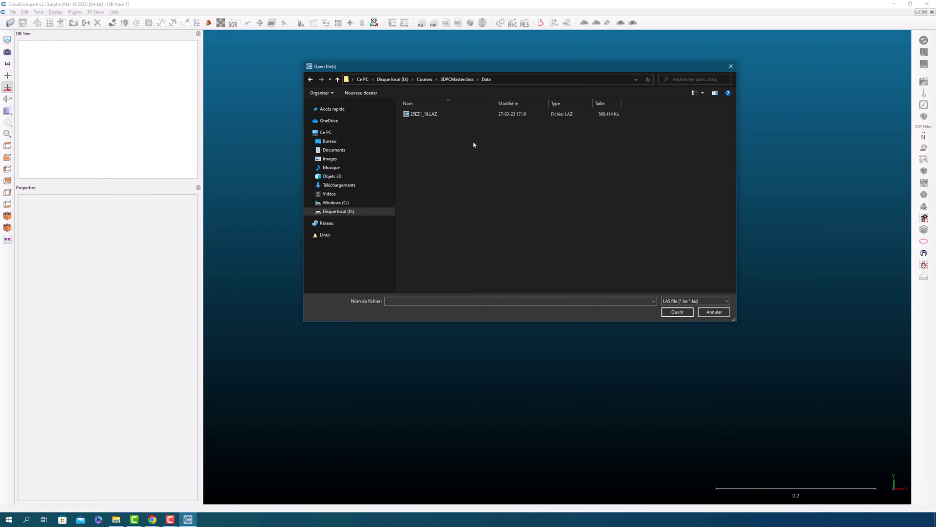
click(452, 117)
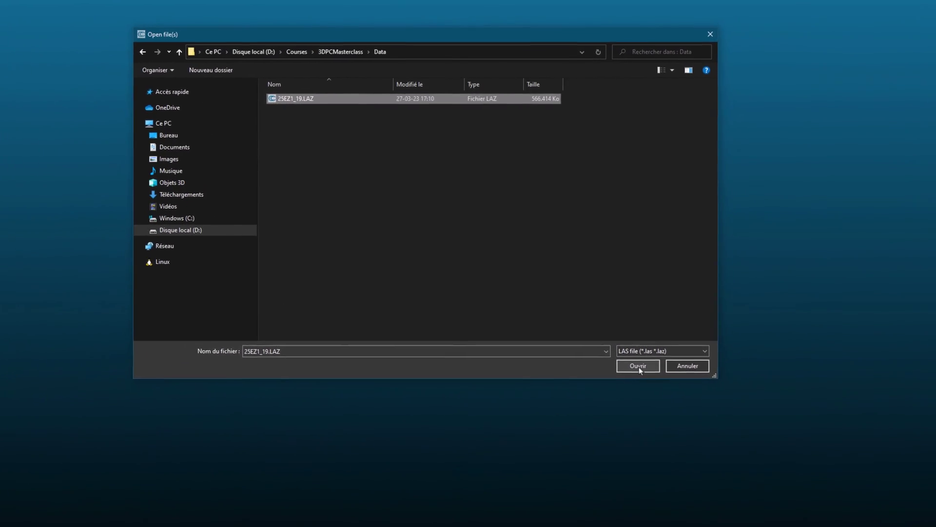
click(679, 313)
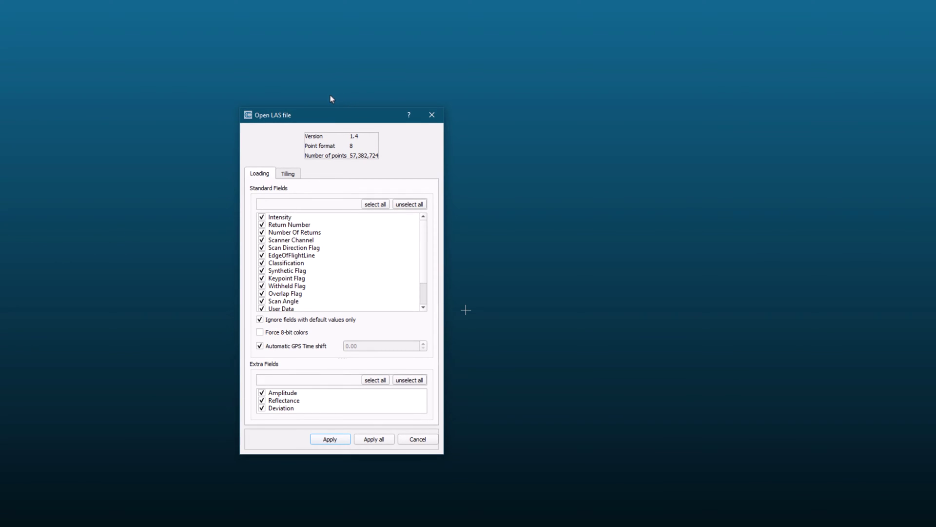
Review the standard fields and tiling options for the LAS import, and load the cloud untiled with all standard and extra fields enabled.
drag(316, 120, 322, 75)
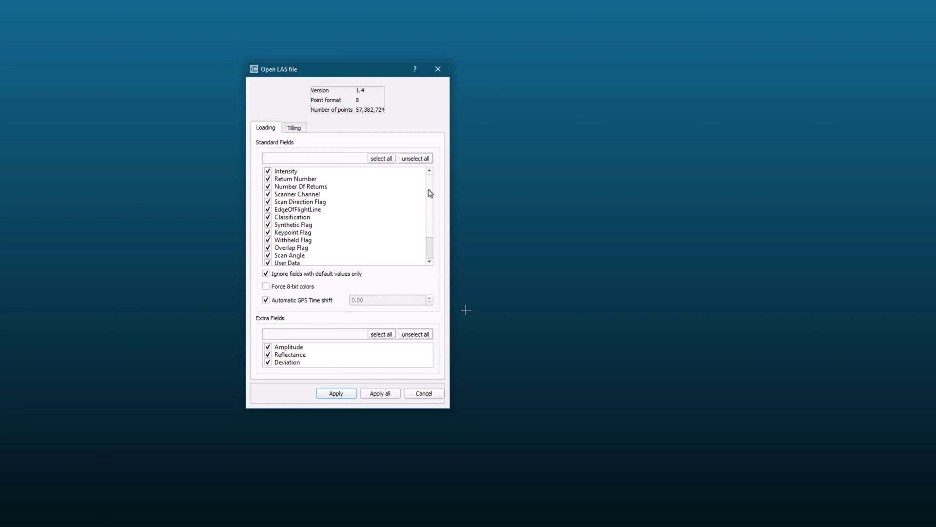
scroll(430, 193, down, 3)
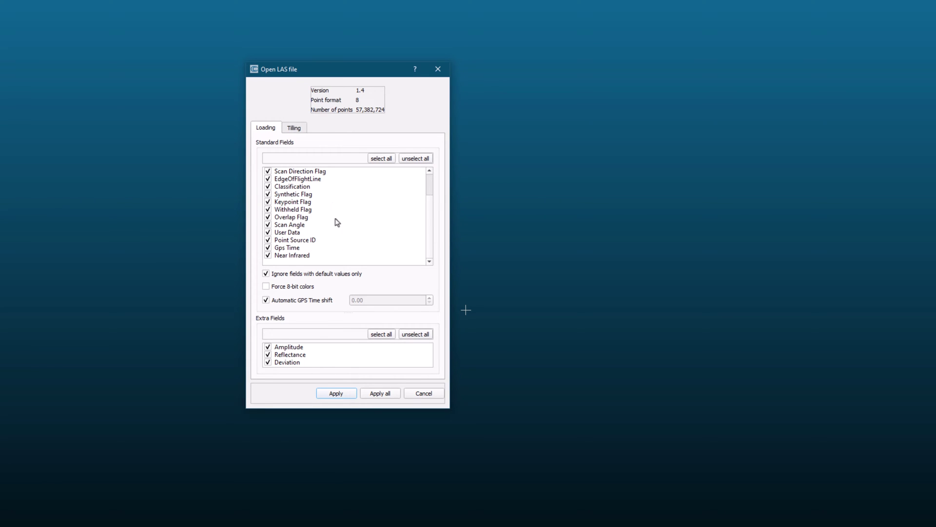
click(295, 128)
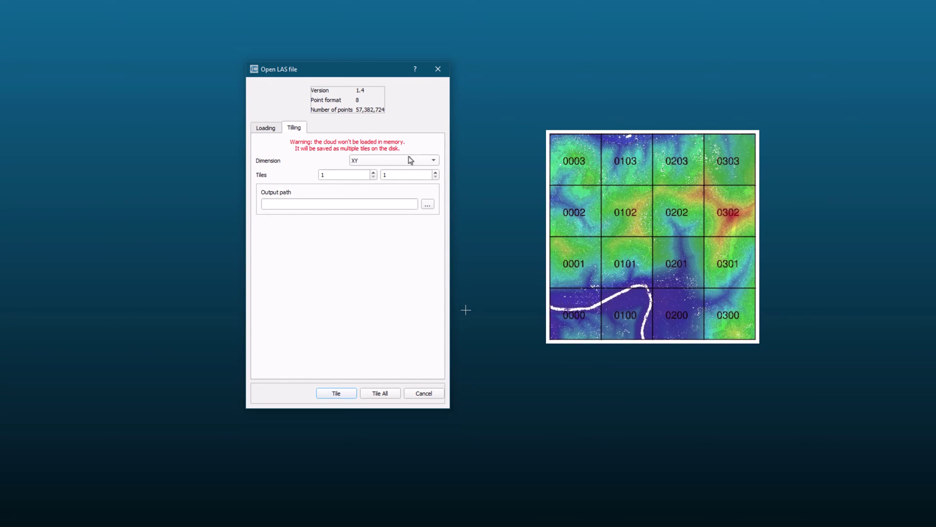
click(373, 173)
key(Tab)
click(374, 177)
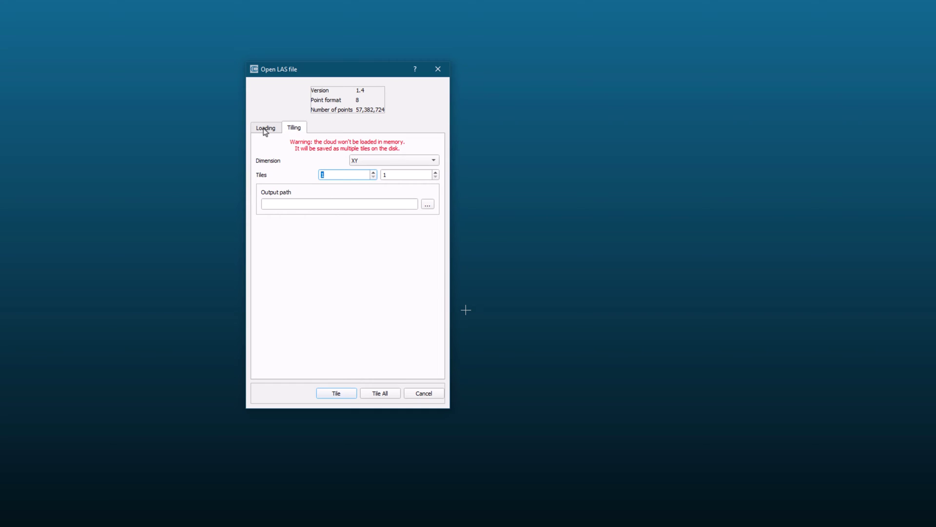
click(264, 128)
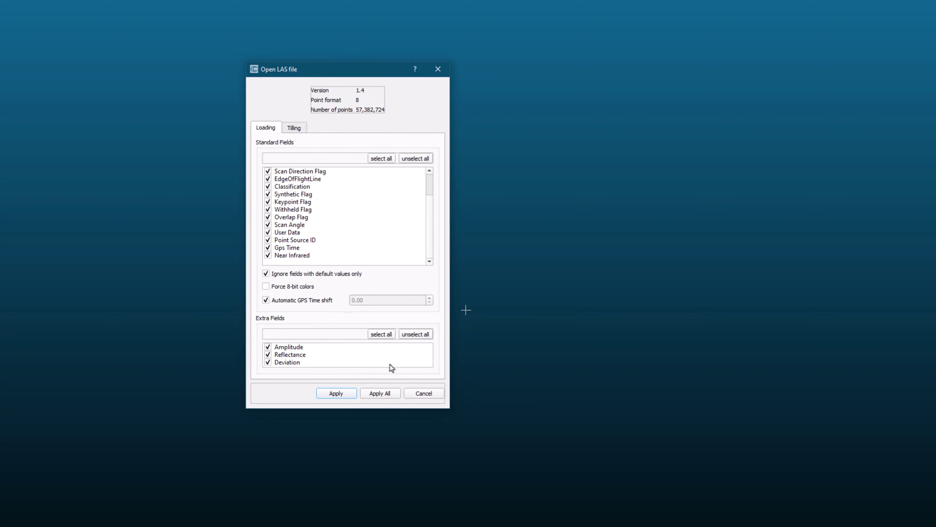
click(346, 394)
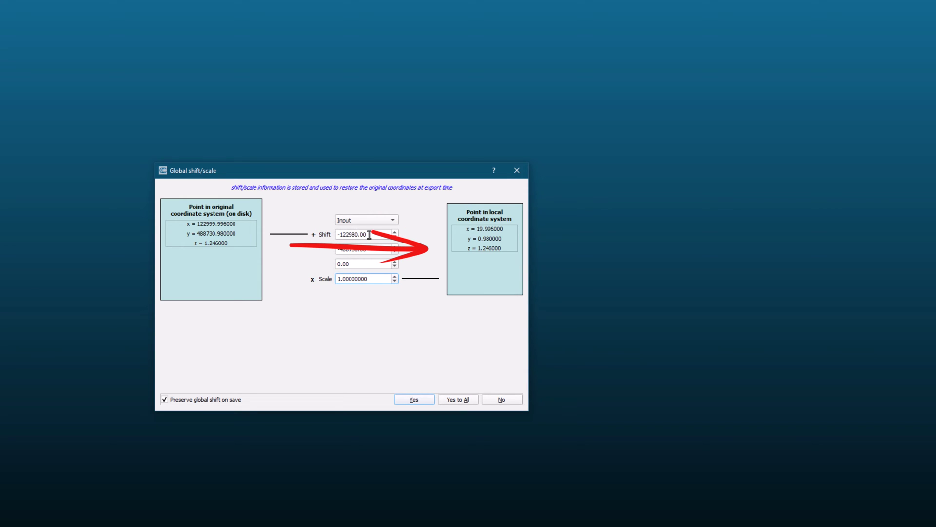
Accept the global shift of -122980.00, -488730.00, 0.00 at scale 1, with the shift preserved on save.
drag(365, 234, 325, 235)
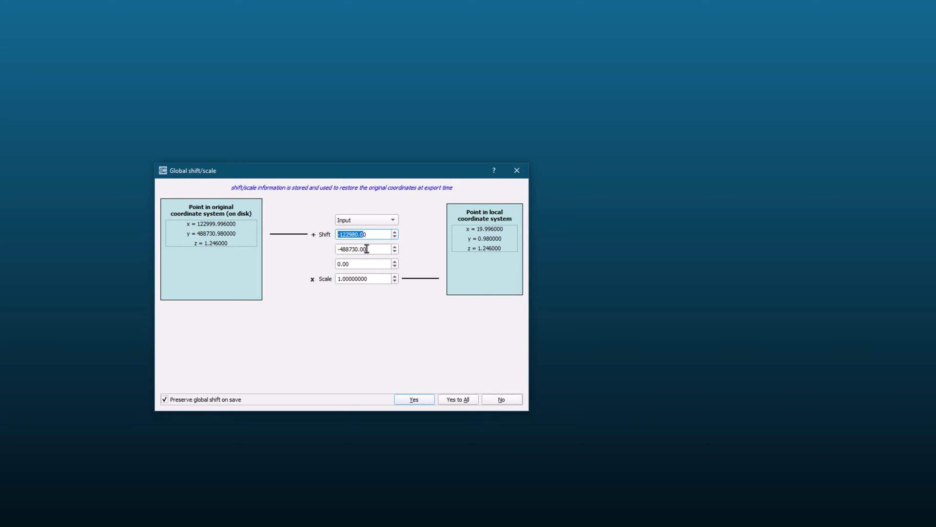
drag(366, 249, 326, 256)
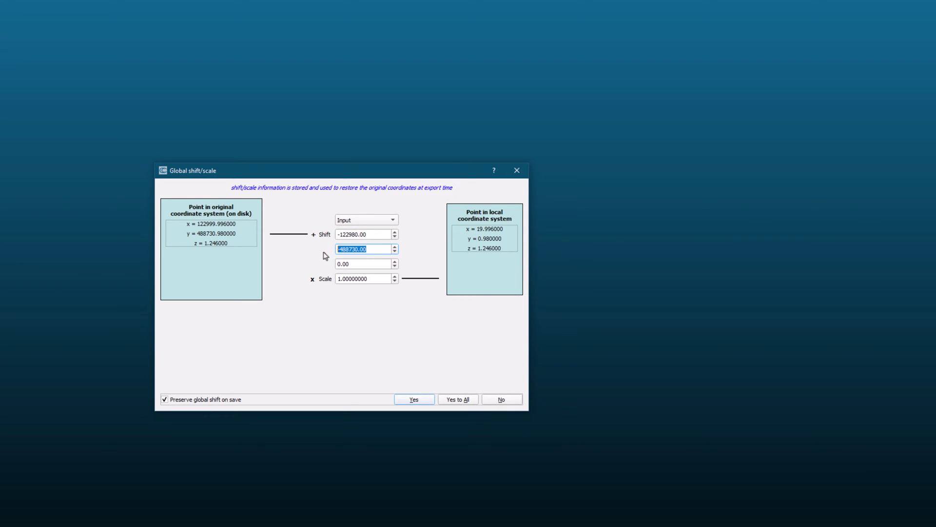
click(165, 400)
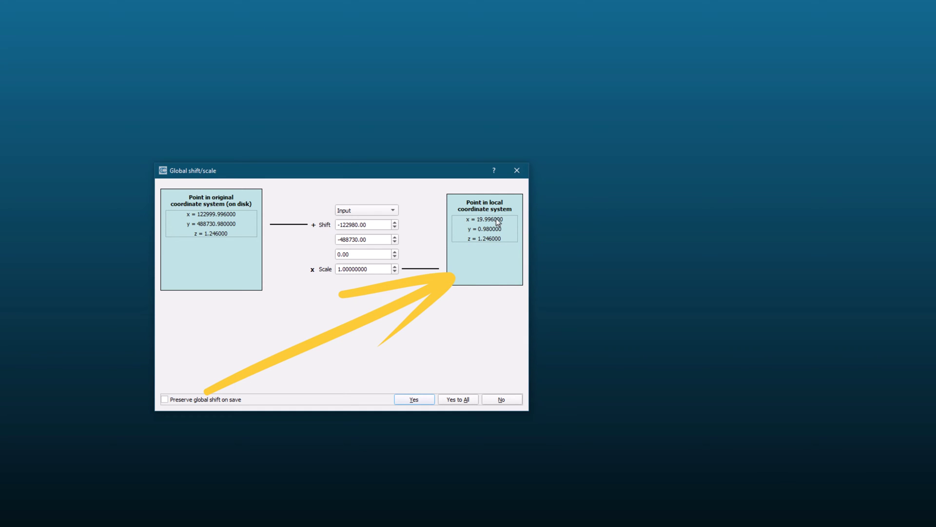
click(165, 400)
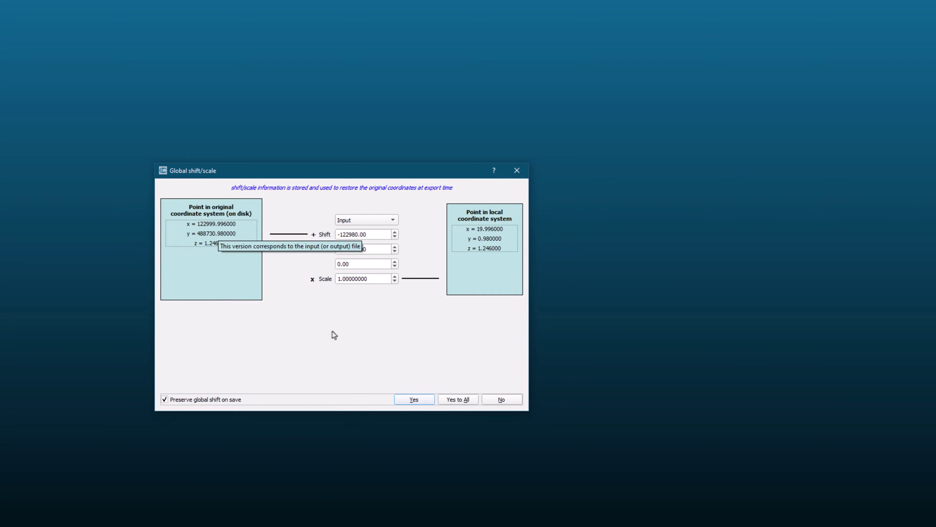
click(419, 399)
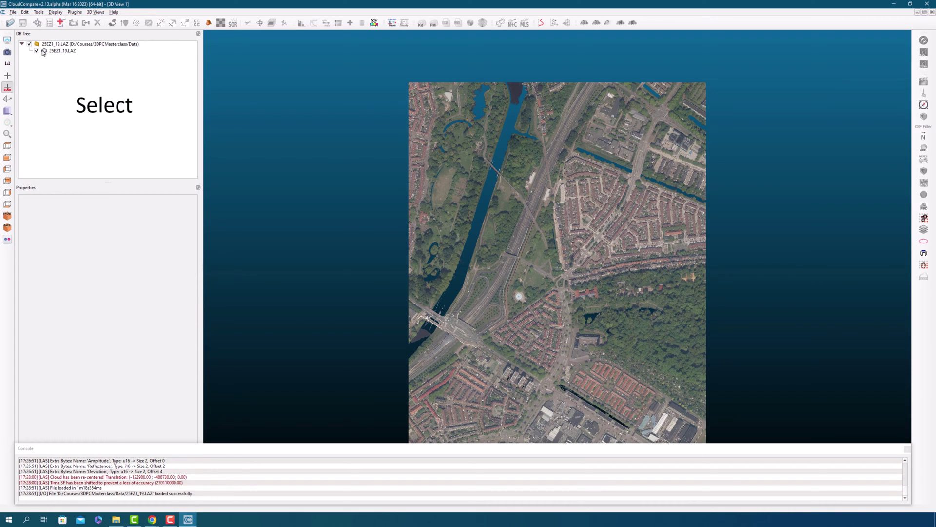
Select the 25EZ1_19.LAZ cloud and examine its recursive information on points, colors and scalar fields.
click(43, 52)
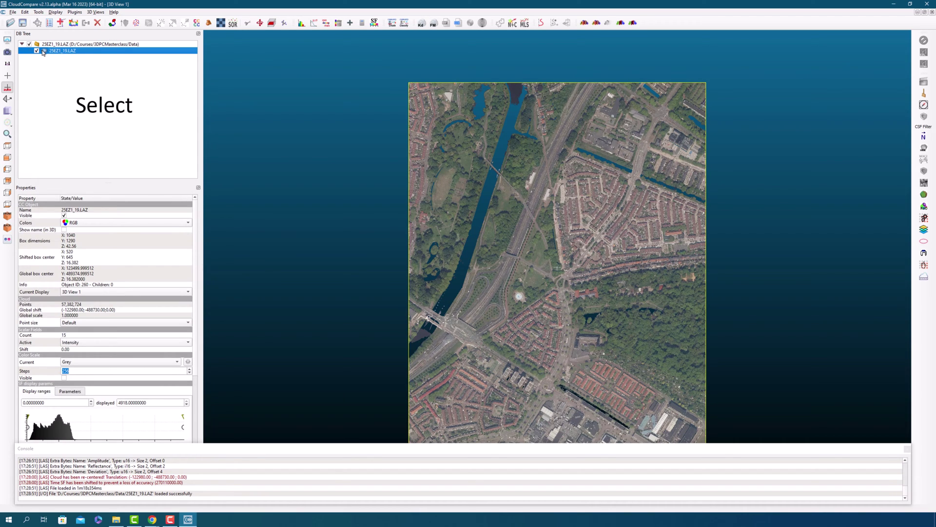
right_drag(564, 284, 561, 255)
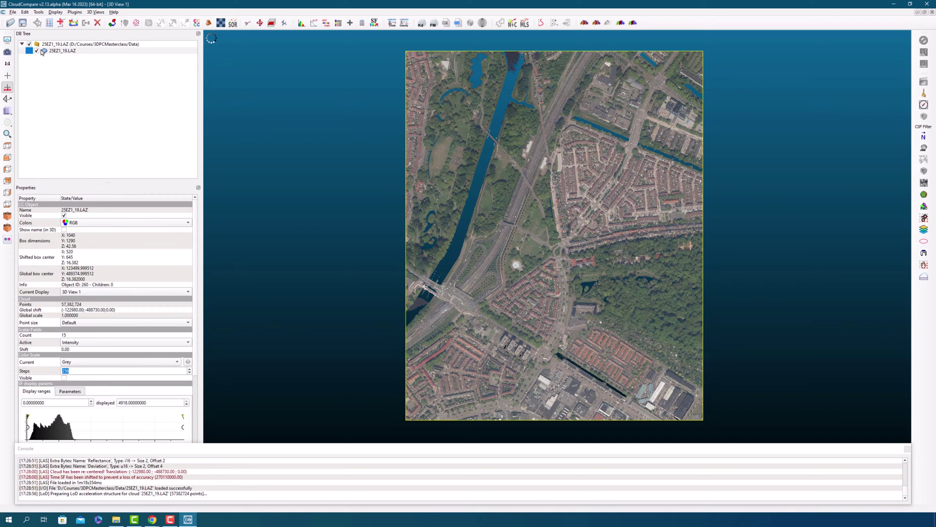
right_click(42, 52)
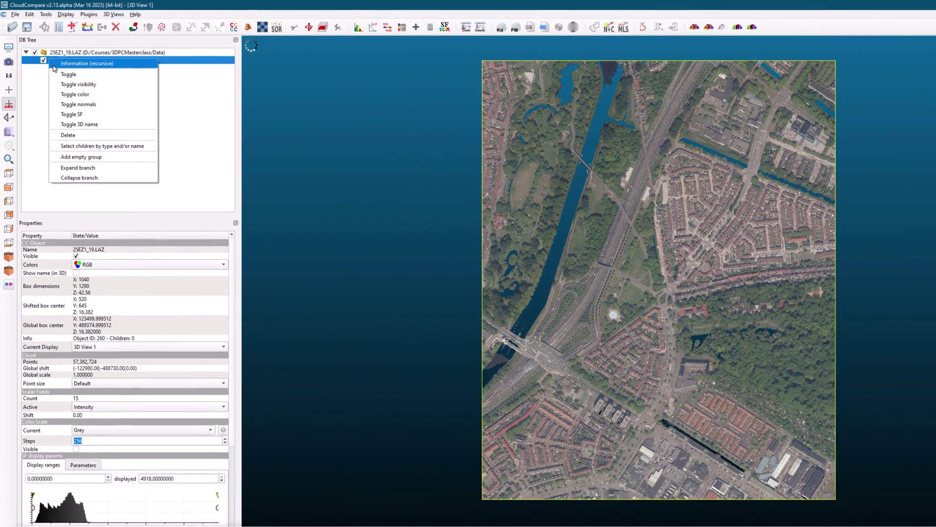
click(44, 53)
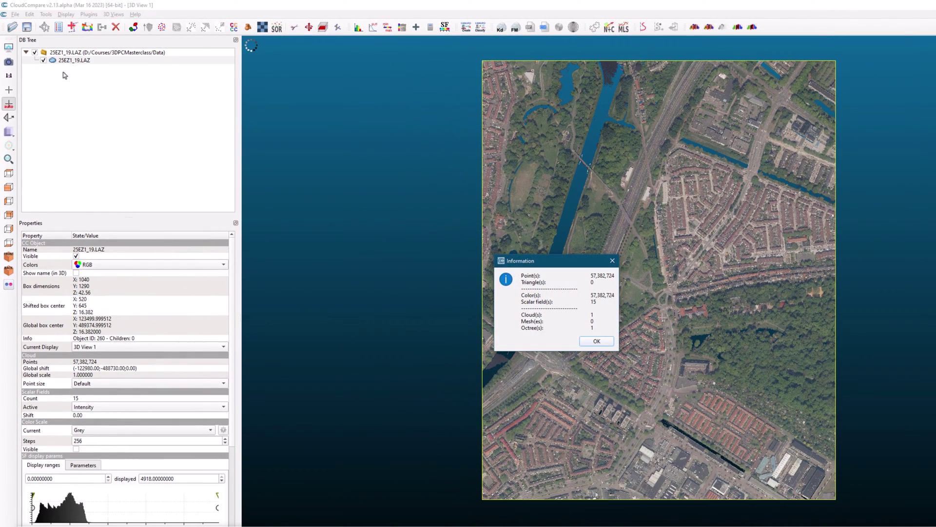
drag(556, 267, 610, 255)
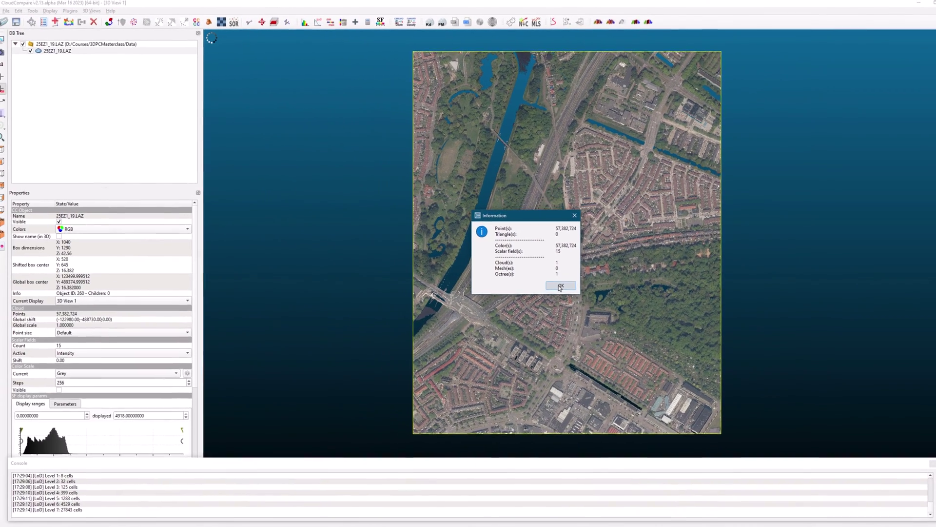
click(561, 286)
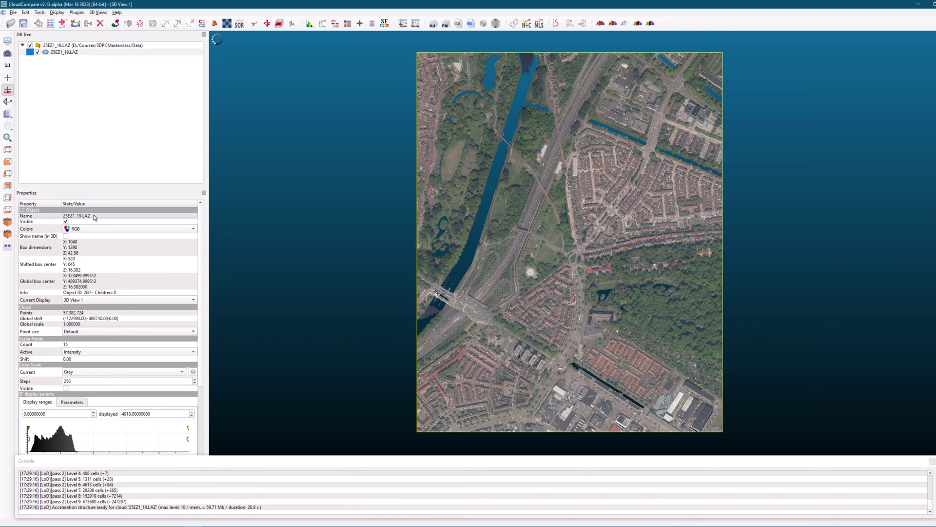
Switch the cloud's visibility off and on again, and set its colors to Scalar field.
click(66, 222)
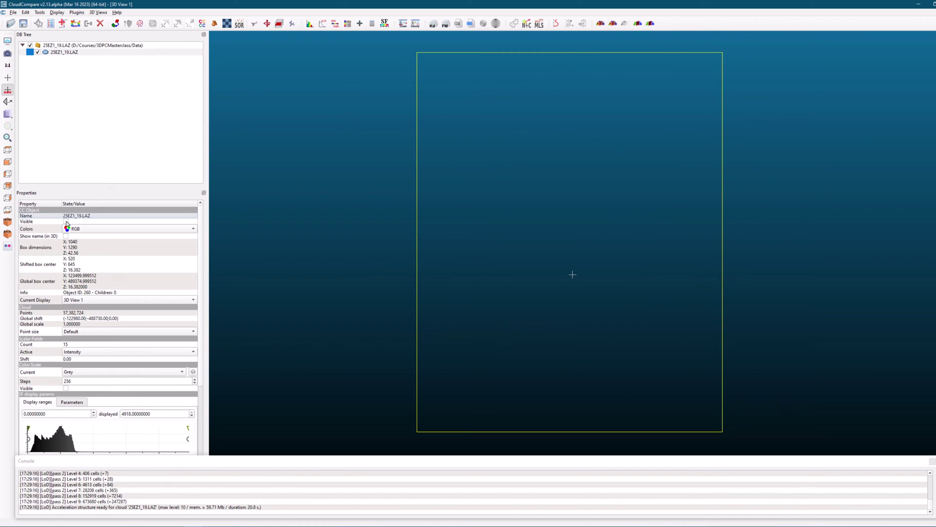
click(66, 222)
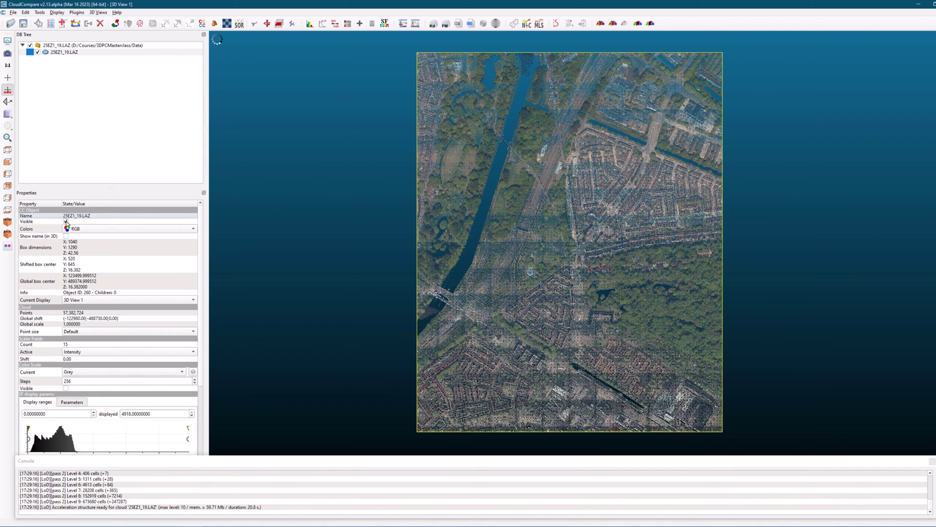
click(98, 229)
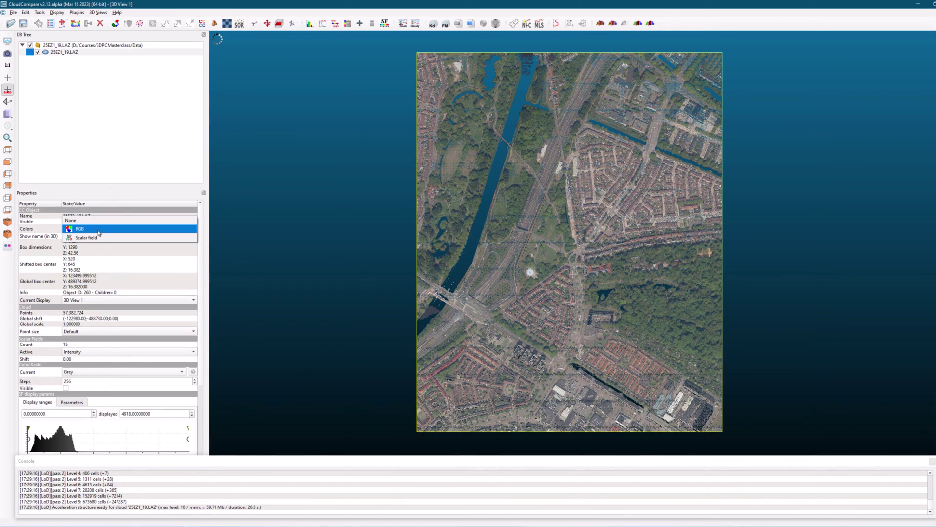
click(85, 238)
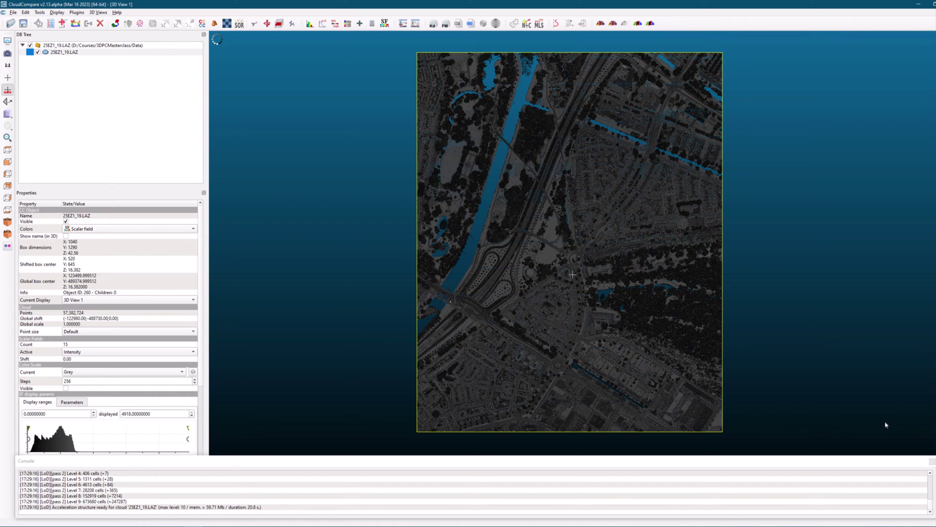
Close the floating Console and rotate the zoomed-in point cloud from the top view into a tilted 3D view.
click(932, 457)
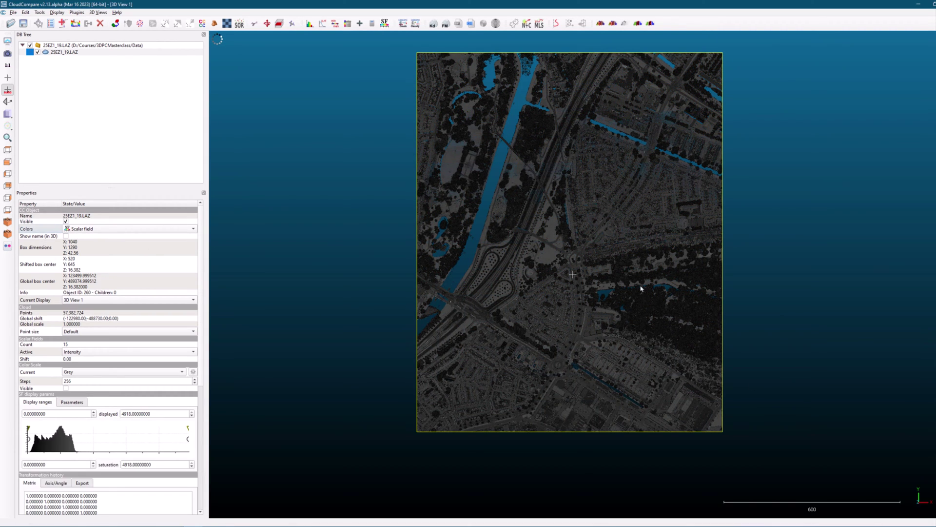
right_drag(628, 294, 630, 301)
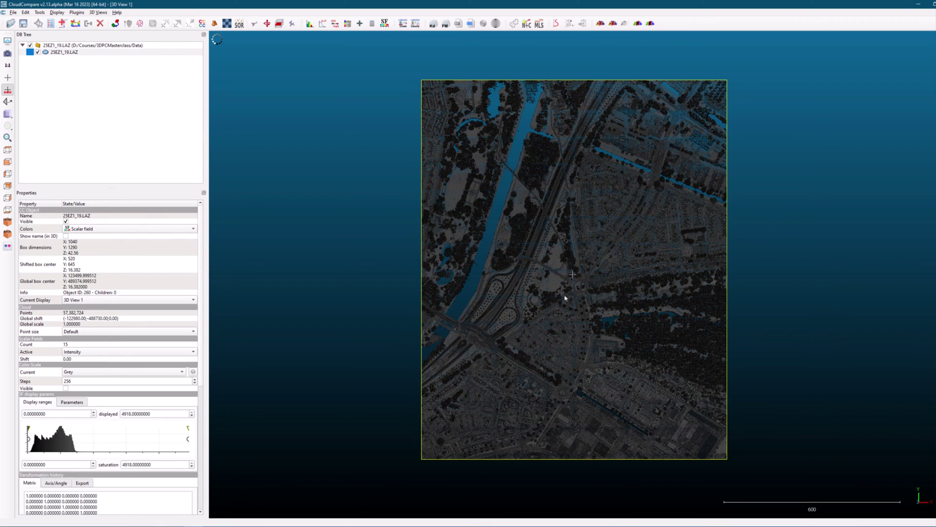
scroll(566, 290, up, 5)
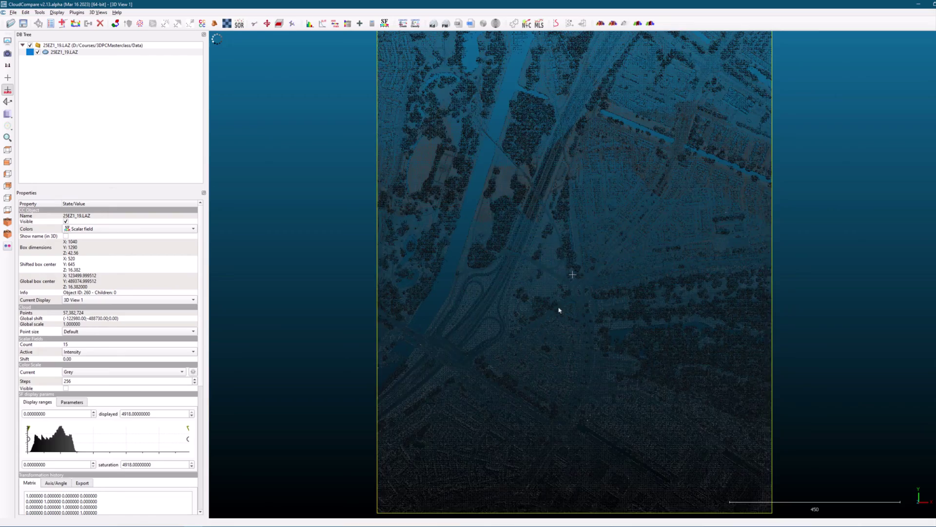
drag(543, 374, 522, 165)
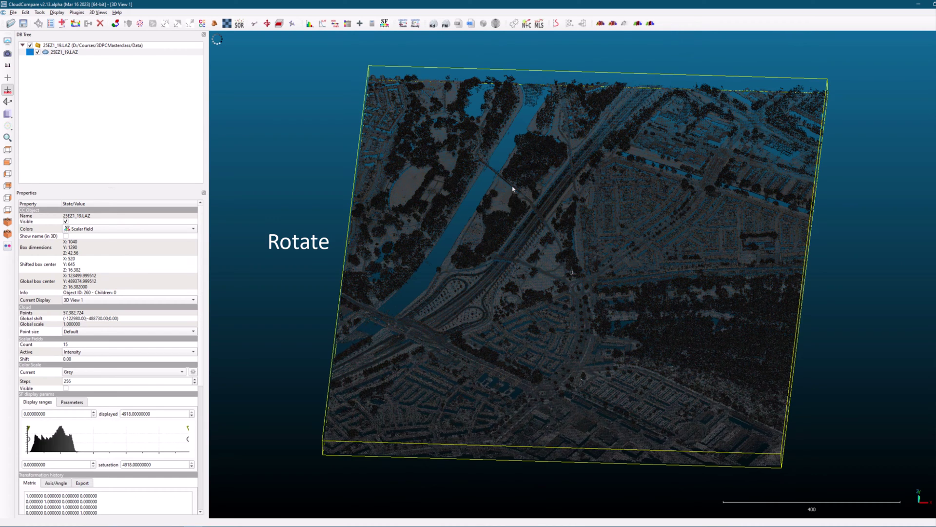
Switch the 3D view to object-centered perspective and tilt the zoomed-in point cloud to a lower viewing angle.
click(7, 113)
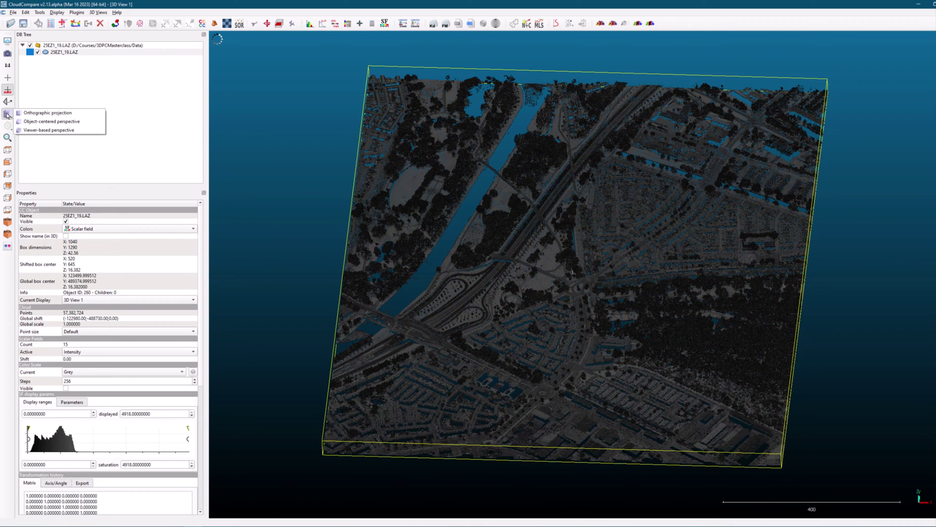
click(34, 122)
scroll(541, 383, up, 5)
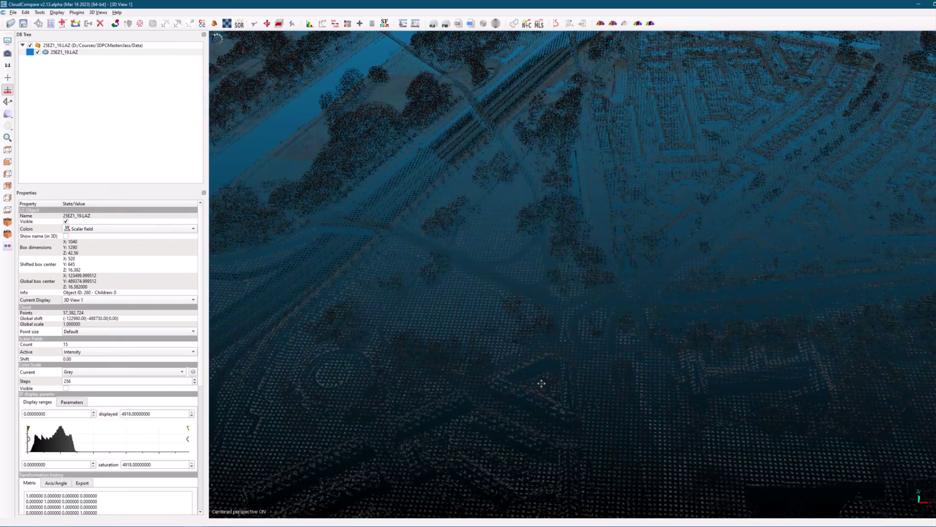
drag(541, 383, 529, 299)
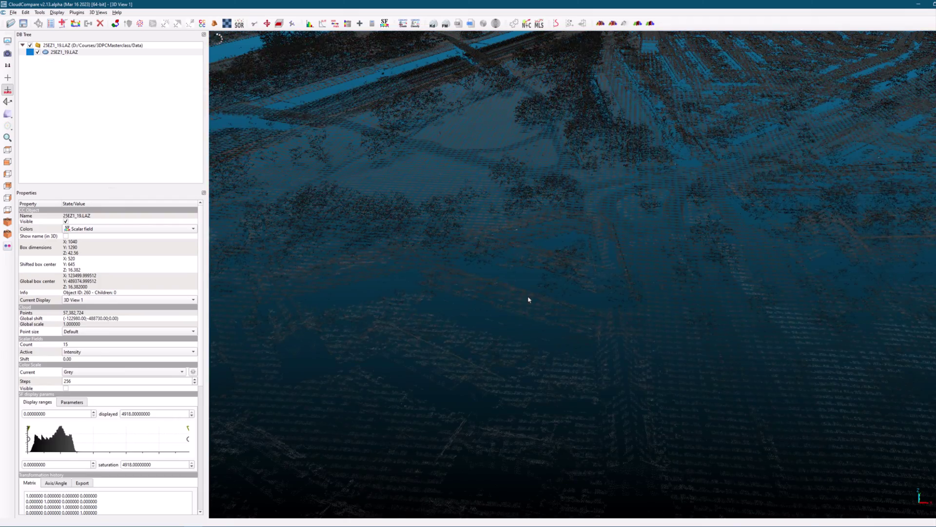
scroll(529, 300, down, 1)
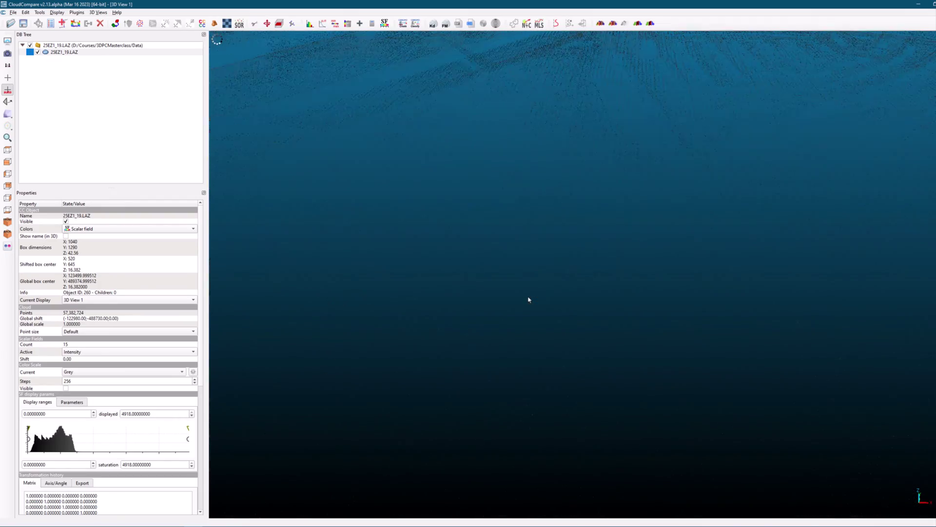
Set the colors of the 25EZ1_19.LAZ cloud to RGB.
click(93, 229)
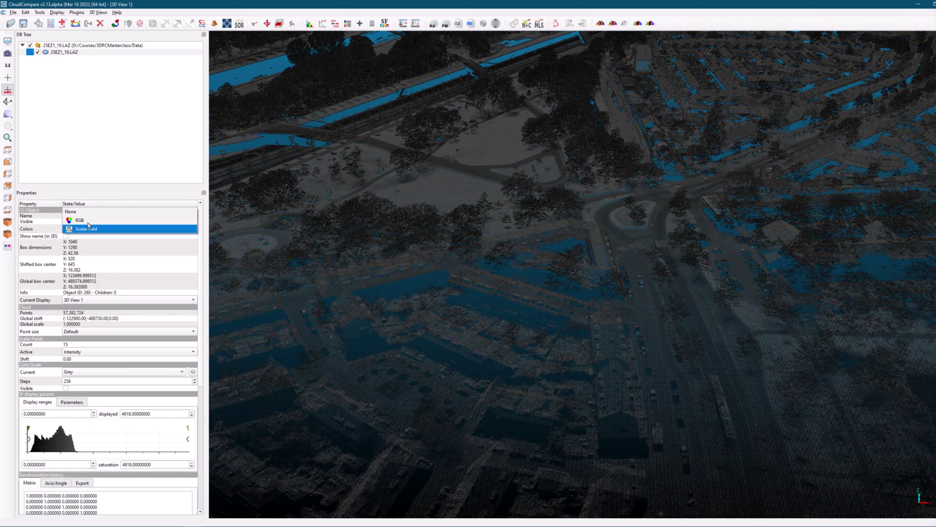
click(86, 222)
drag(676, 253, 293, 146)
In the display settings, set the threshold for decimating clouds when moved to 60.0 M points and apply it.
click(57, 12)
click(79, 112)
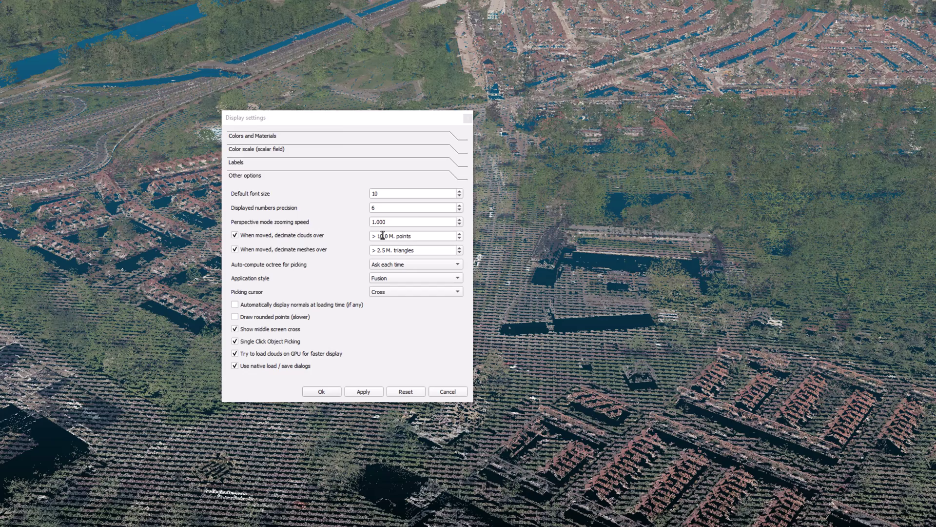
drag(383, 235, 379, 236)
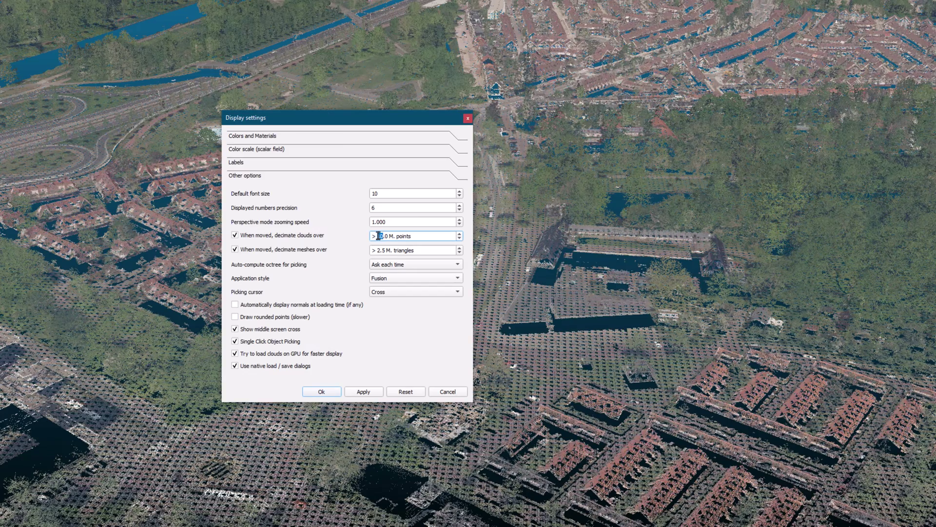
text(6)
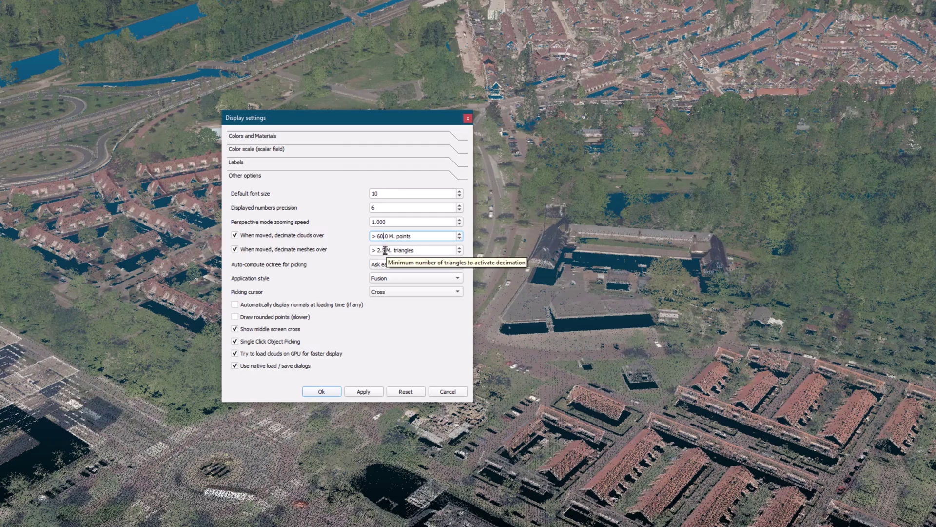
click(372, 393)
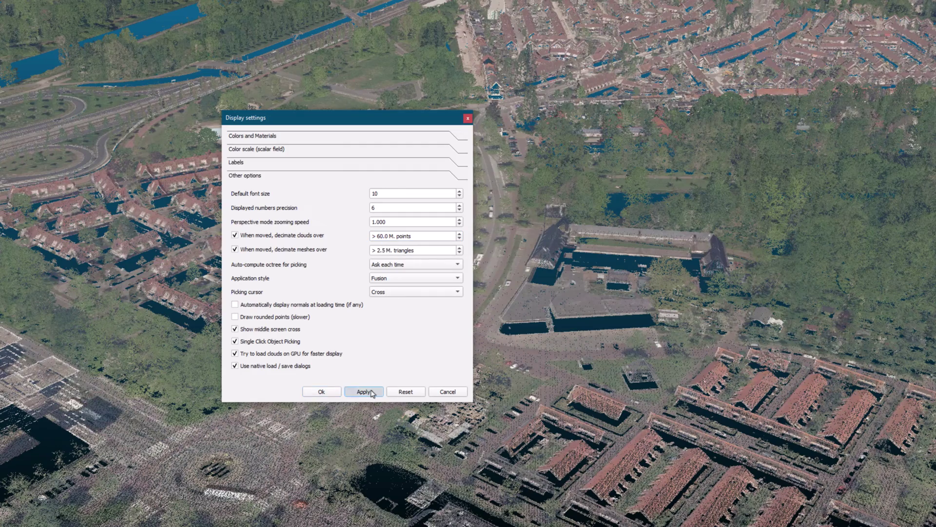
click(318, 392)
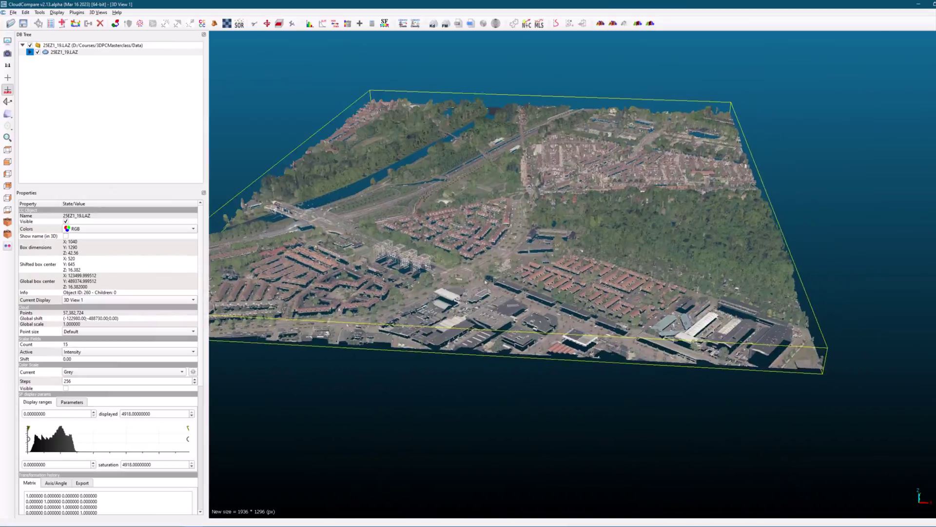
Examine the RGB cloud's houses, forest and roads from near and far, using a picked point as rotation center.
scroll(526, 293, up, 10)
scroll(490, 202, down, 5)
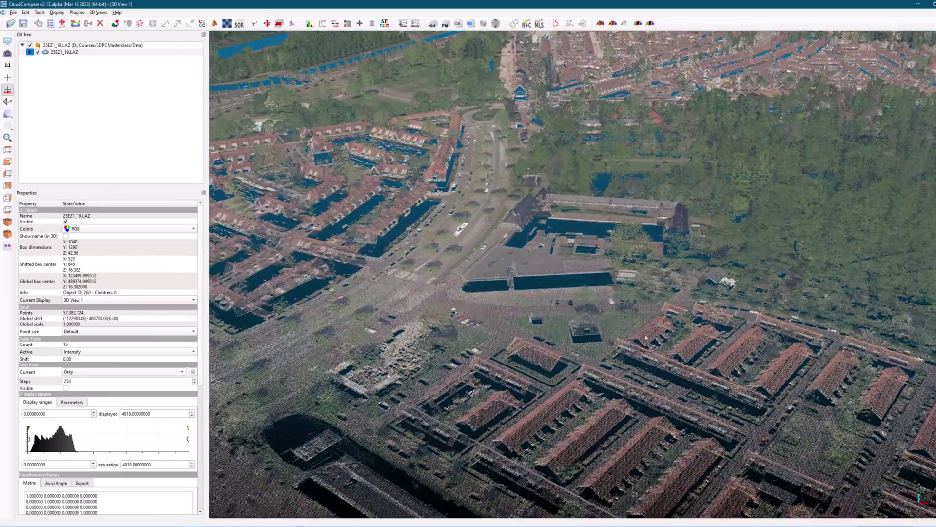
drag(490, 202, 598, 274)
scroll(498, 296, up, 3)
double_click(498, 296)
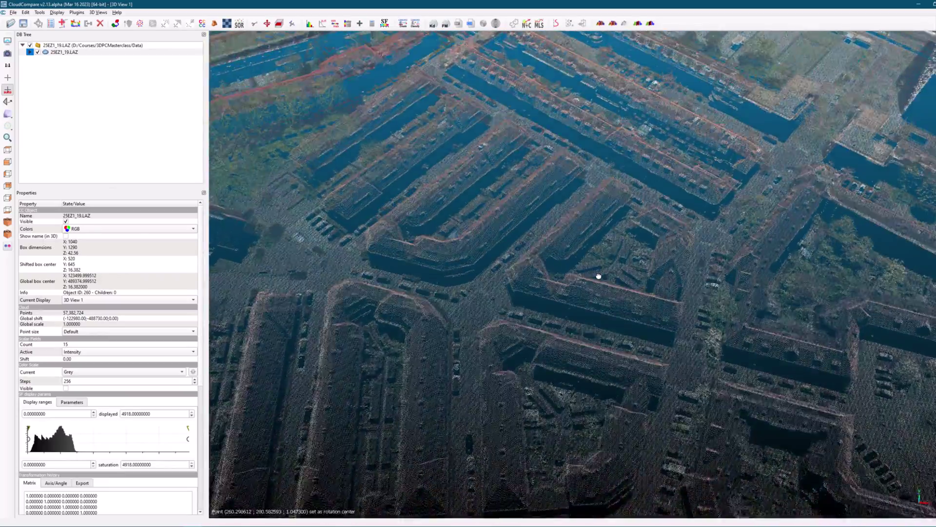
scroll(482, 226, down, 10)
scroll(483, 227, up, 10)
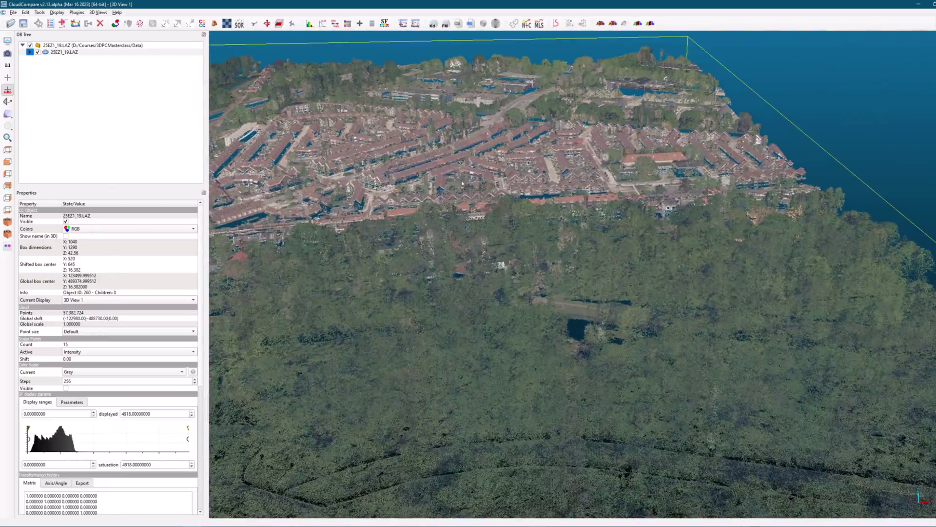
drag(534, 285, 501, 299)
scroll(501, 300, up, 8)
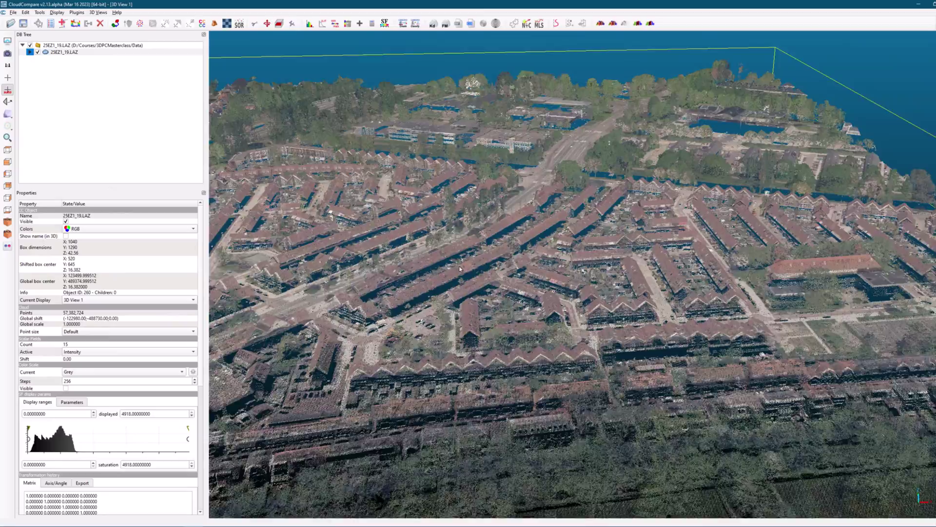
scroll(604, 269, down, 7)
scroll(605, 268, down, 3)
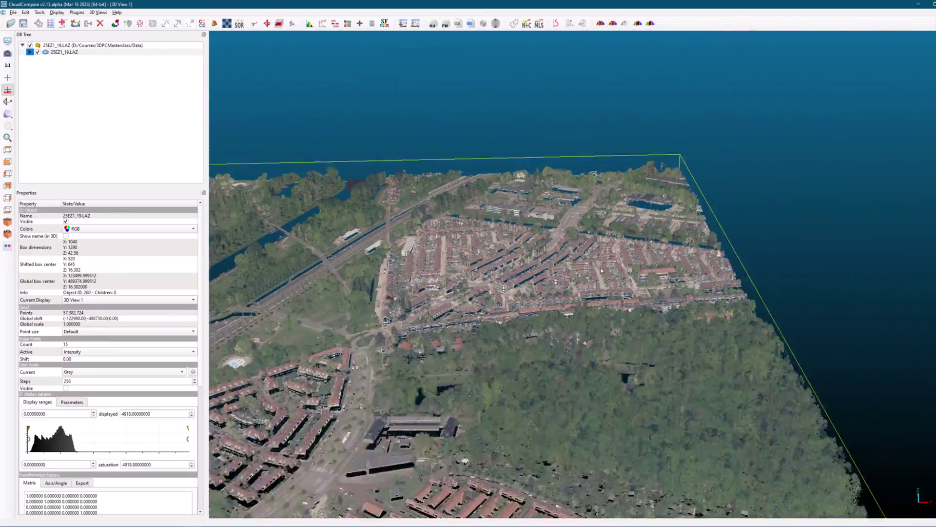
scroll(561, 247, up, 8)
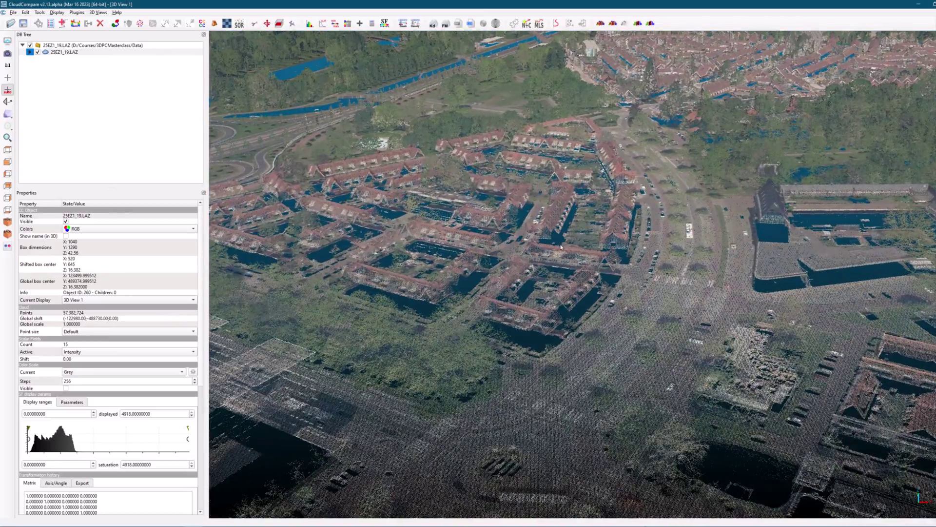
Lower the threshold for decimating moved clouds to 20.0 M points and test how the cloud displays while navigating.
click(7, 41)
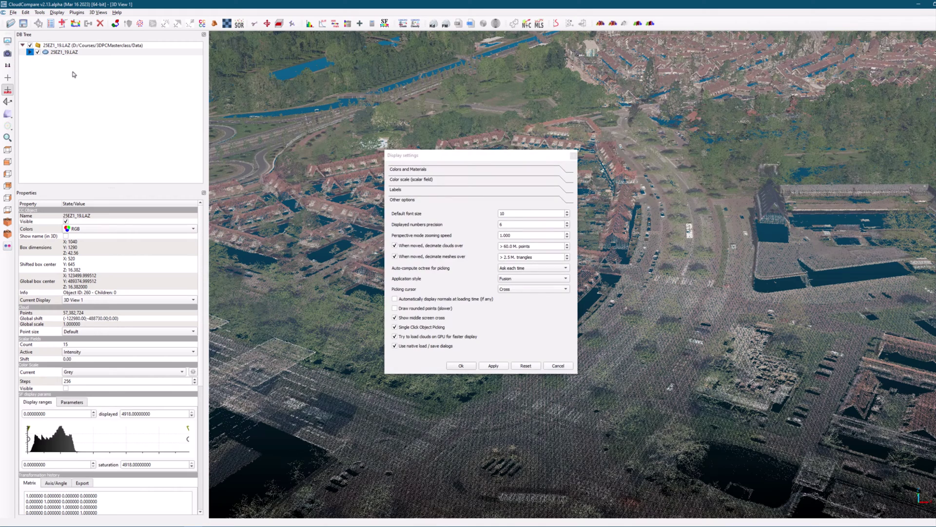
click(505, 246)
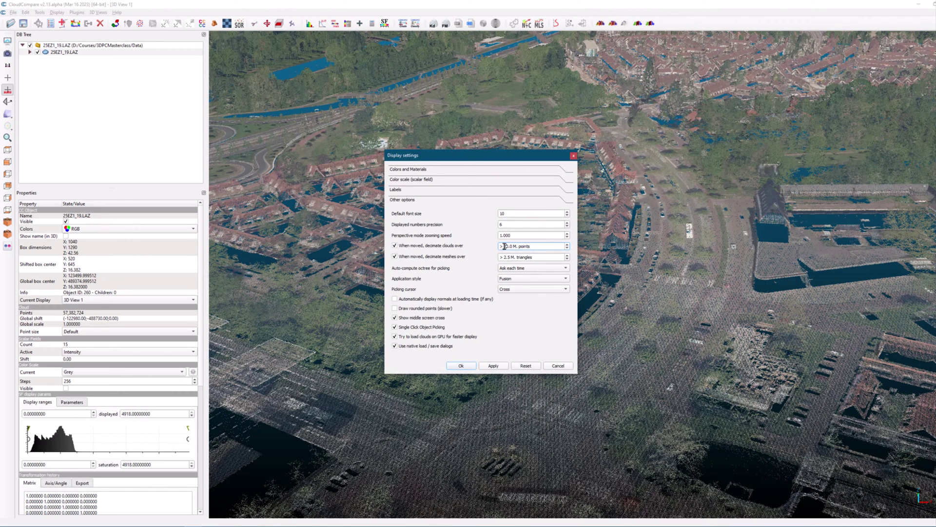
click(492, 367)
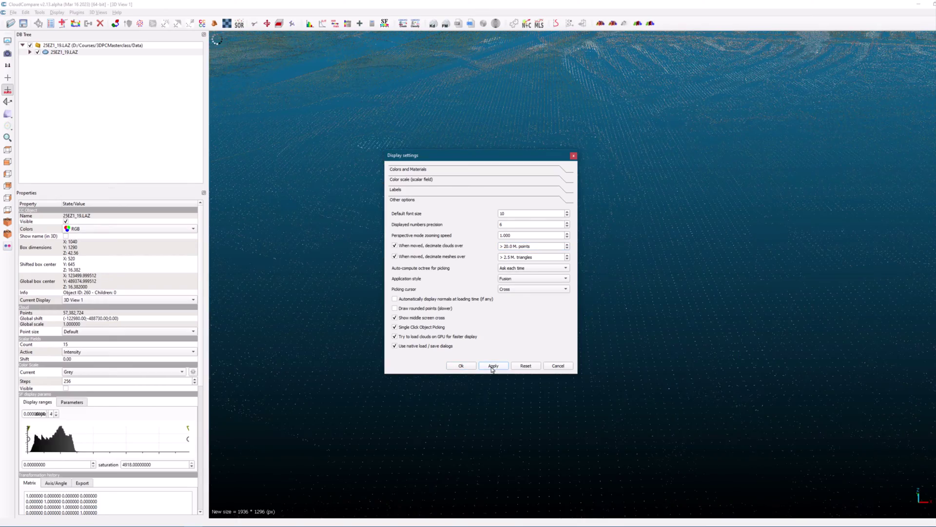
click(461, 366)
scroll(602, 241, up, 5)
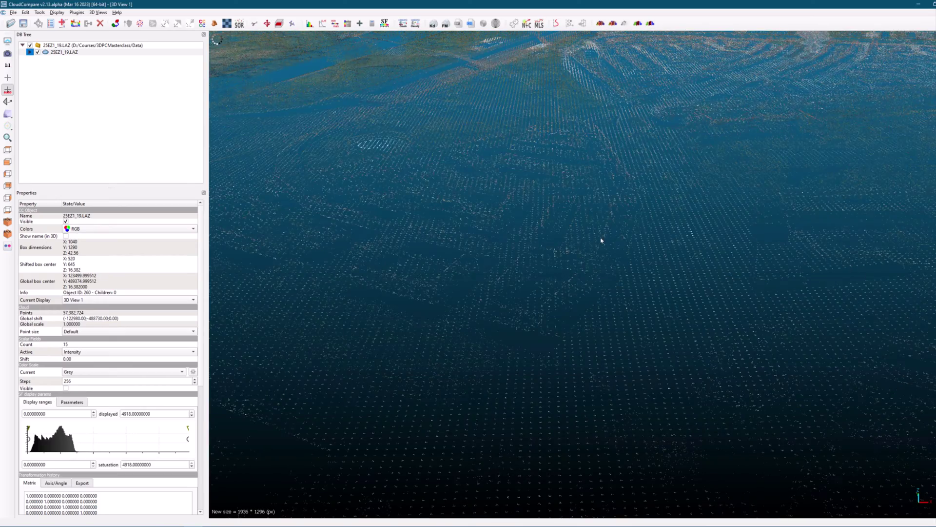
scroll(592, 258, down, 10)
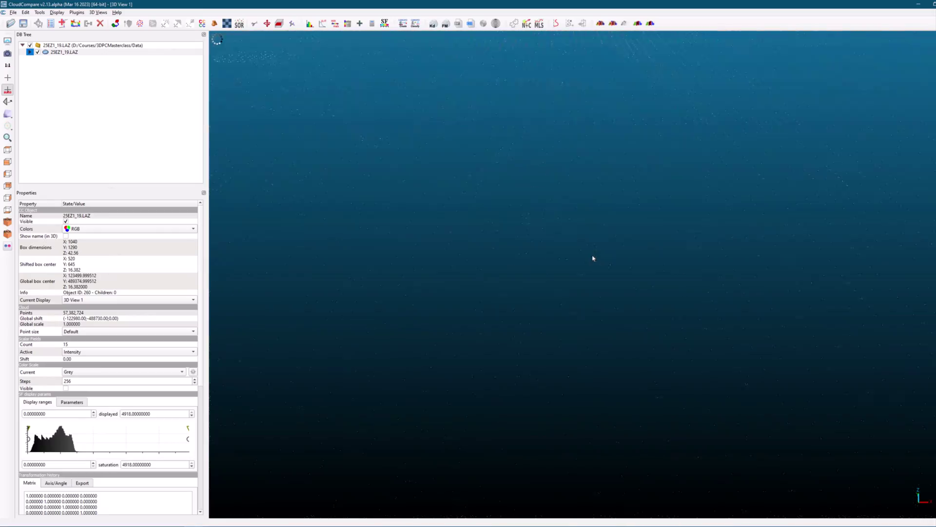
scroll(589, 261, up, 10)
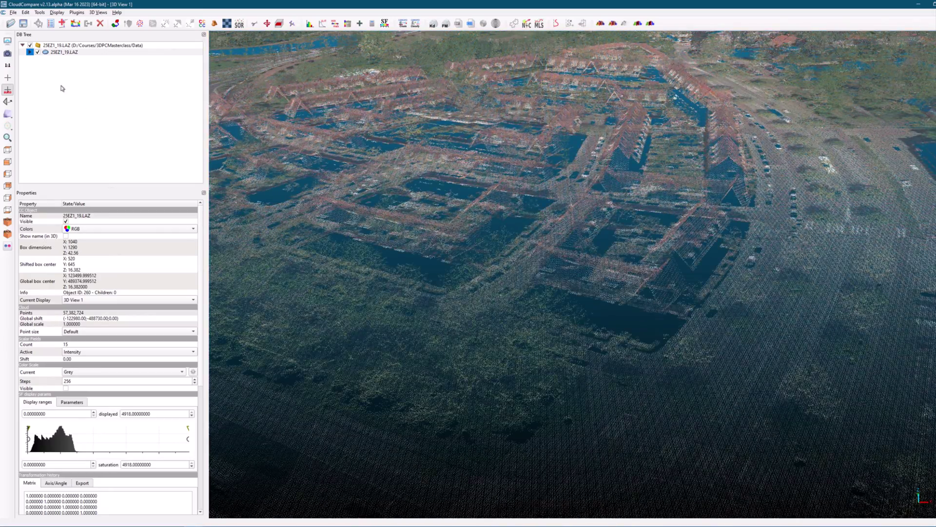
Raise the decimation threshold for moved clouds again so the full cloud is drawn, and test it while navigating.
click(7, 41)
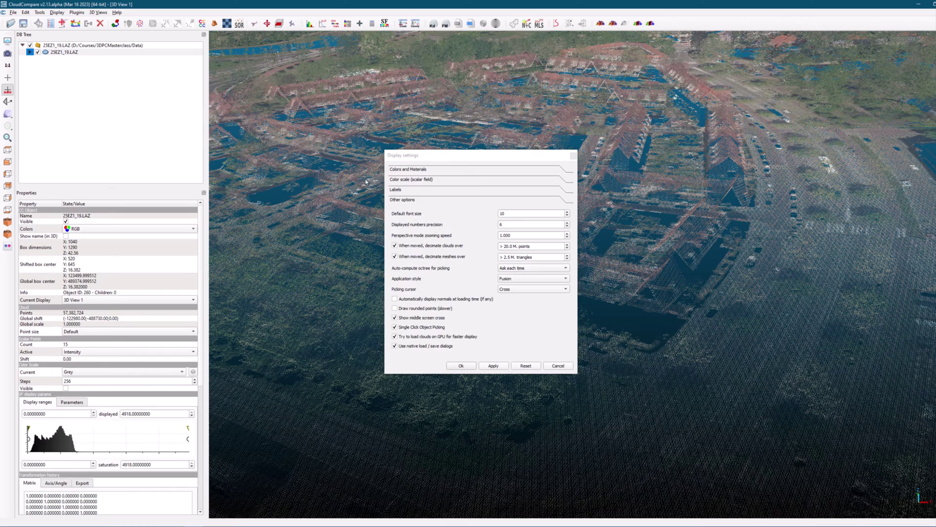
click(507, 246)
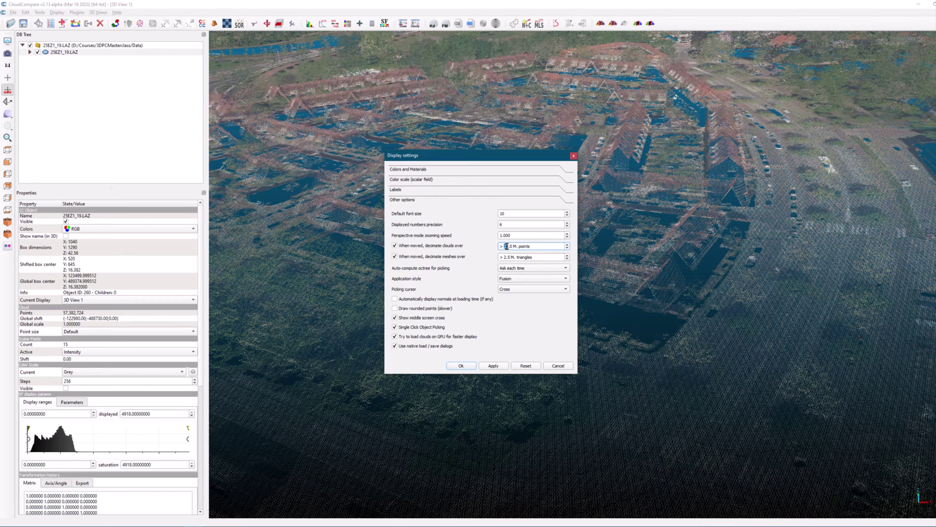
click(495, 367)
click(461, 366)
scroll(548, 277, down, 6)
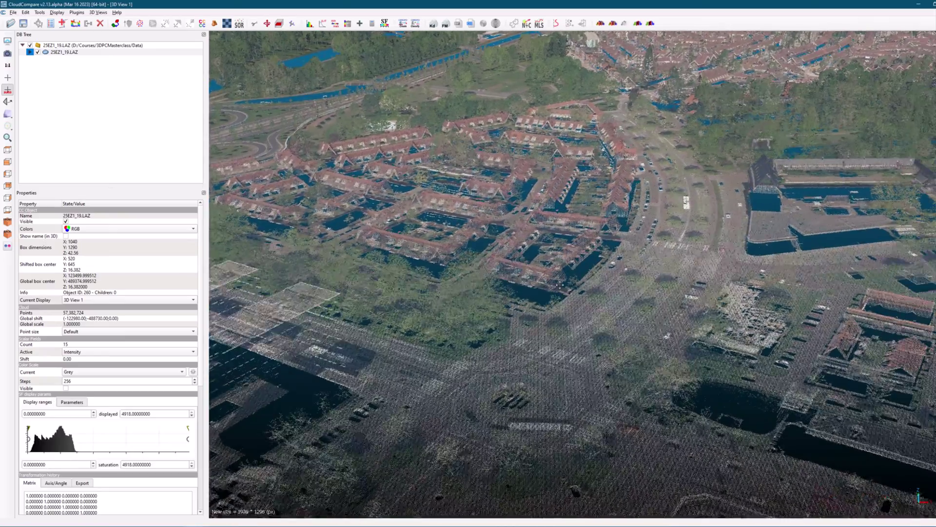
scroll(563, 284, down, 5)
scroll(544, 299, up, 4)
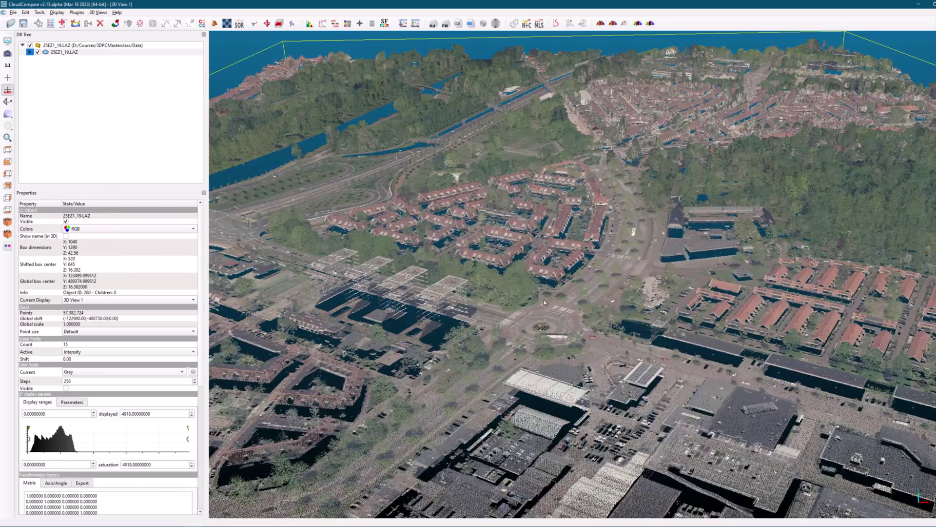
scroll(502, 325, up, 3)
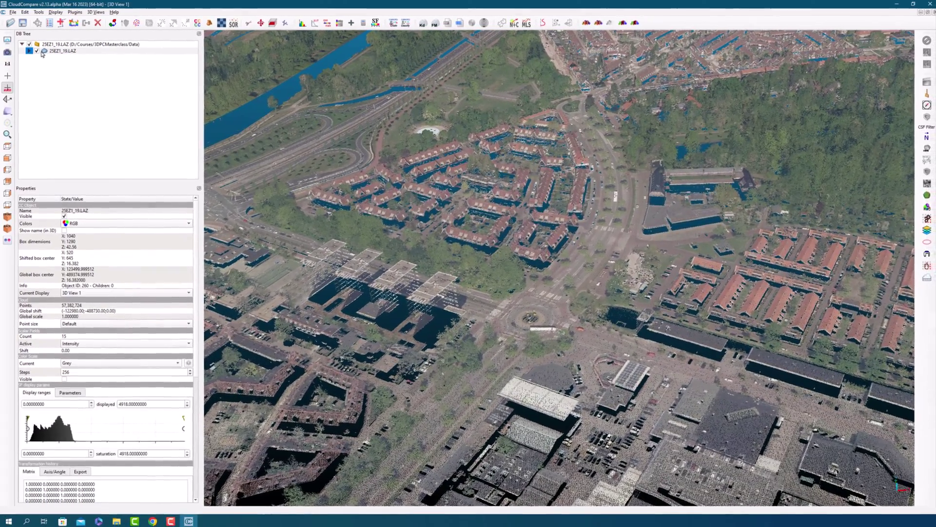
Increase the 3D view's default point size and inspect the larger points around the roundabout up close.
click(45, 52)
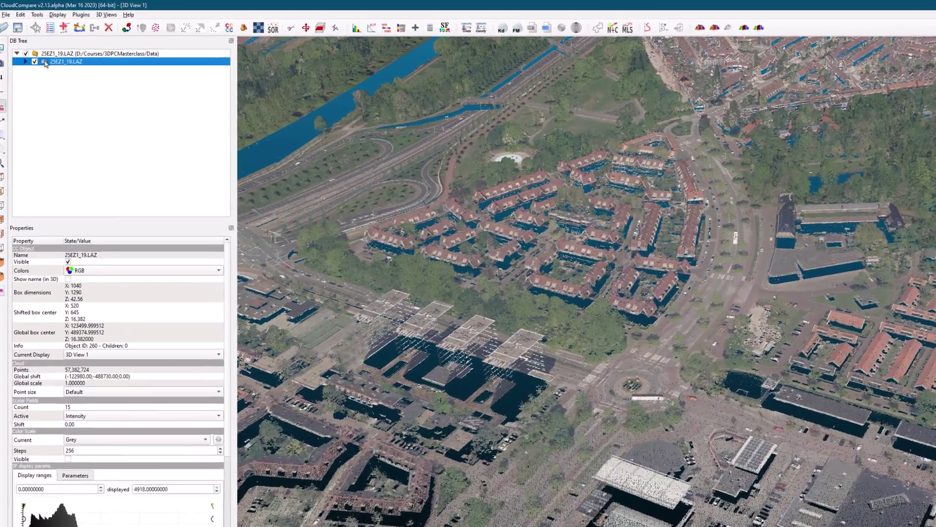
mouse_move(318, 46)
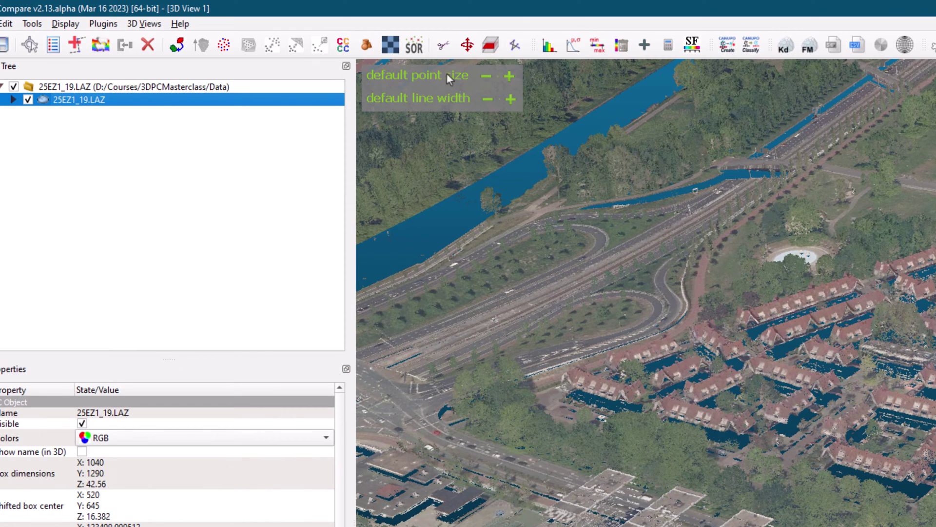
click(509, 76)
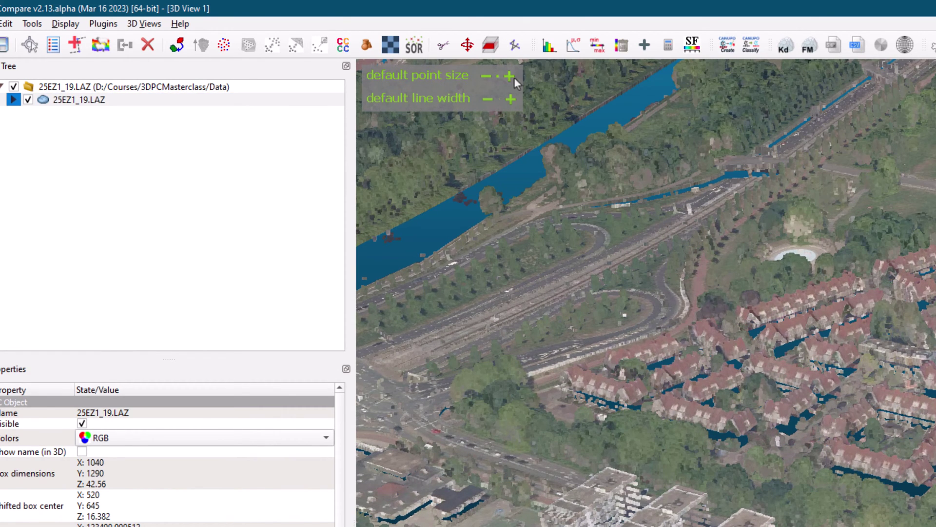
scroll(824, 383, up, 5)
scroll(825, 383, up, 10)
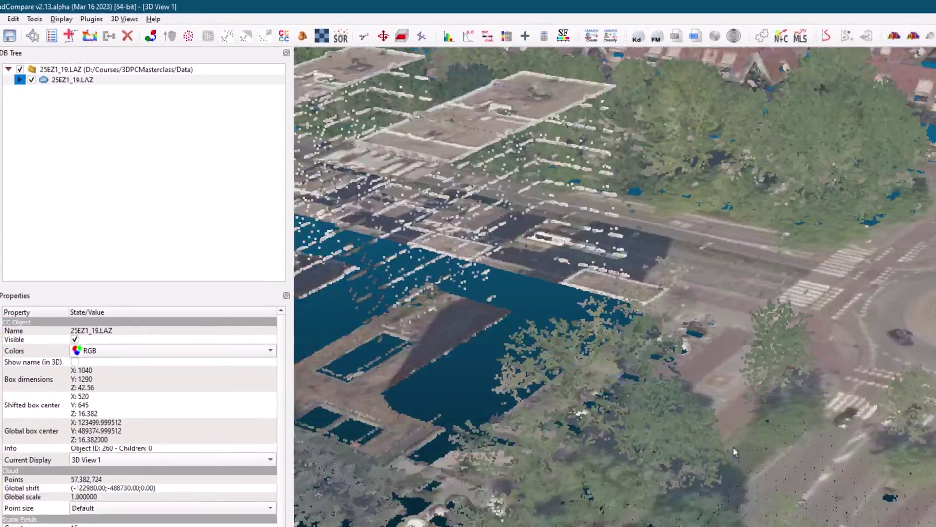
scroll(506, 295, down, 10)
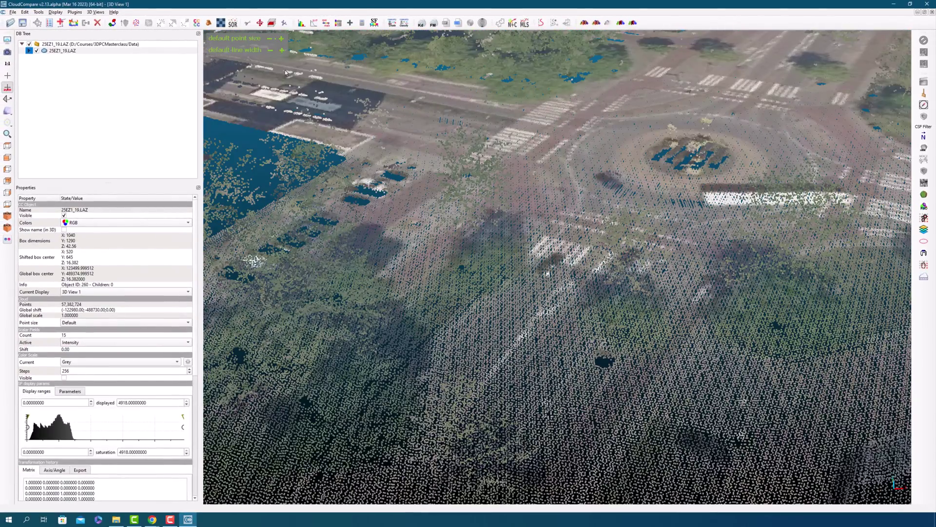
Reduce the 3D view's default point size to 1 and check the cloud from farther away.
click(269, 39)
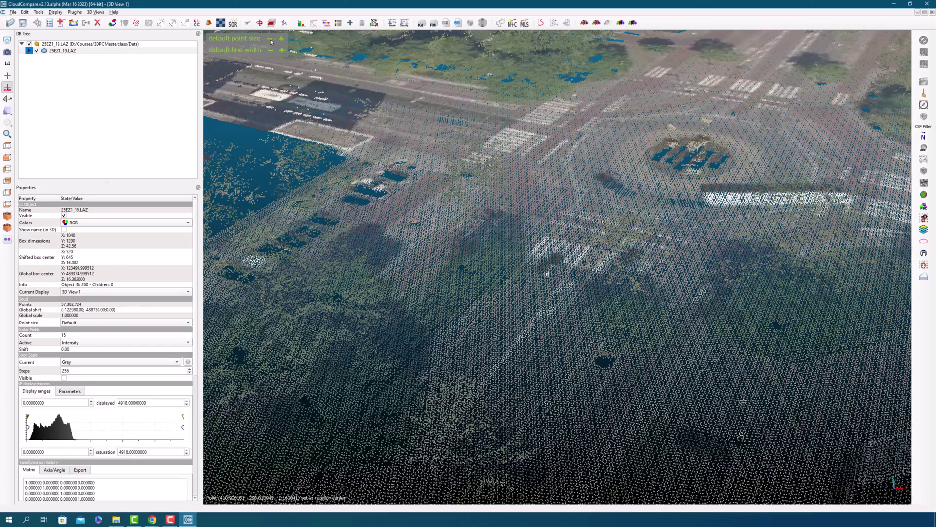
click(269, 39)
click(270, 38)
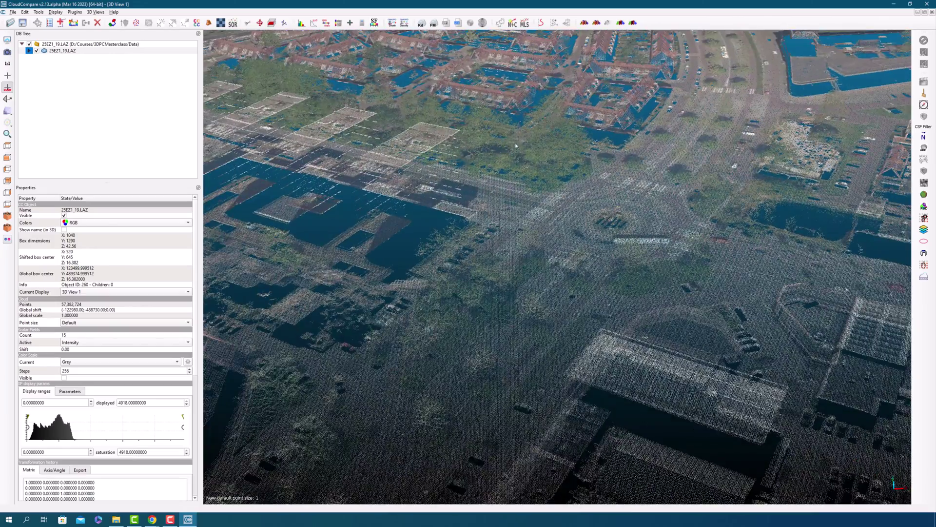
scroll(519, 148, down, 3)
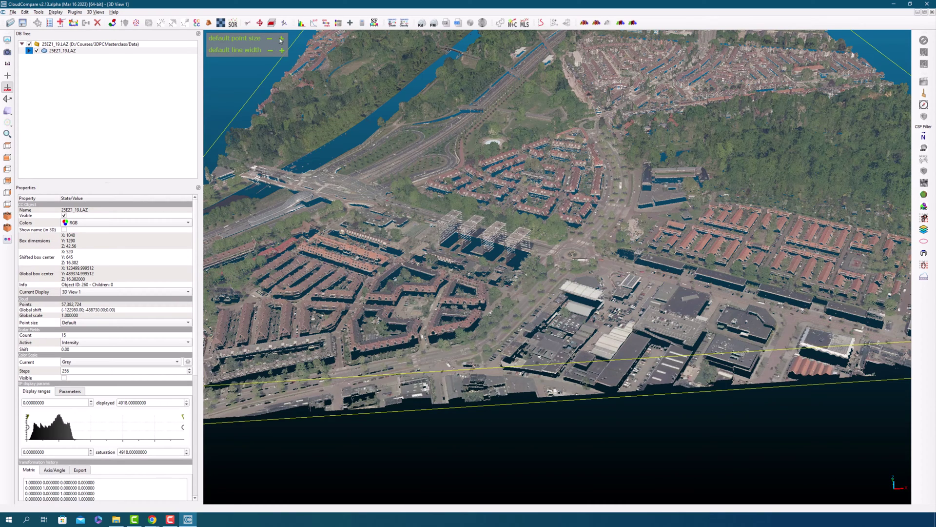
Try larger and smaller default line widths in the 3D view, leaving the line width at 3 and the default point size at 1.
click(281, 38)
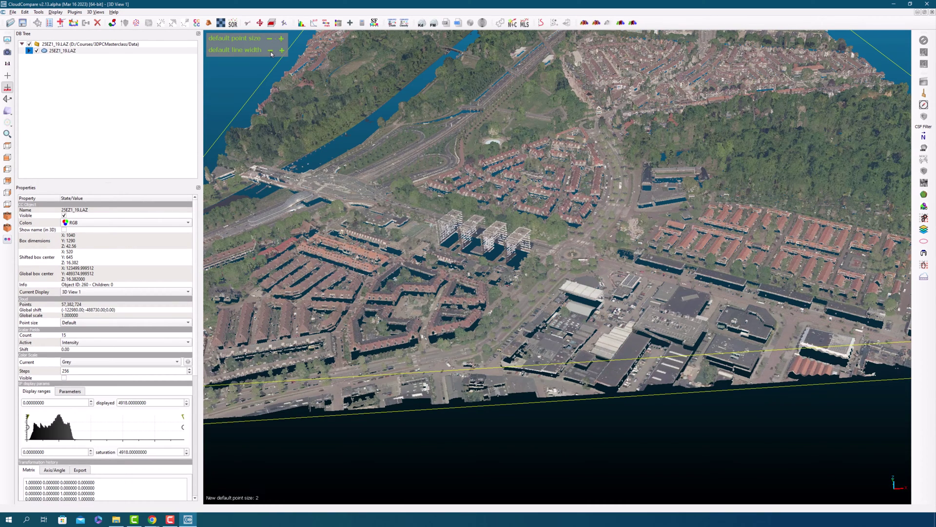
click(281, 51)
click(281, 51)
click(281, 51)
click(269, 51)
click(270, 51)
click(269, 51)
click(282, 51)
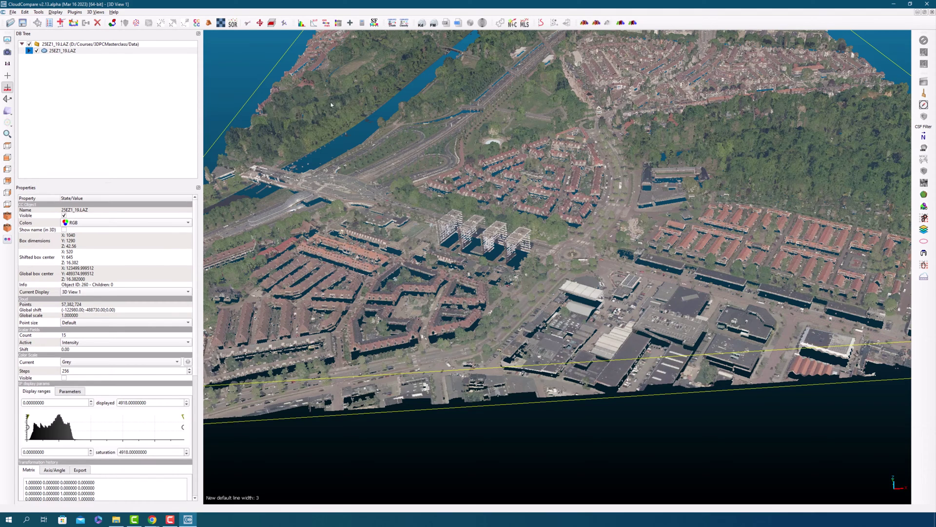
mouse_move(308, 60)
click(271, 41)
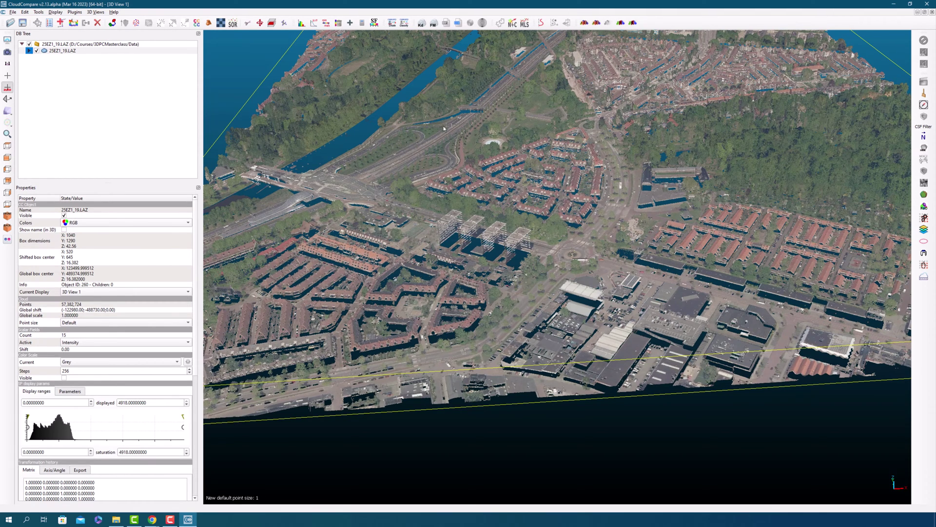
Switch the 3D view to the top view and bring the whole cloud into view.
scroll(531, 145, down, 5)
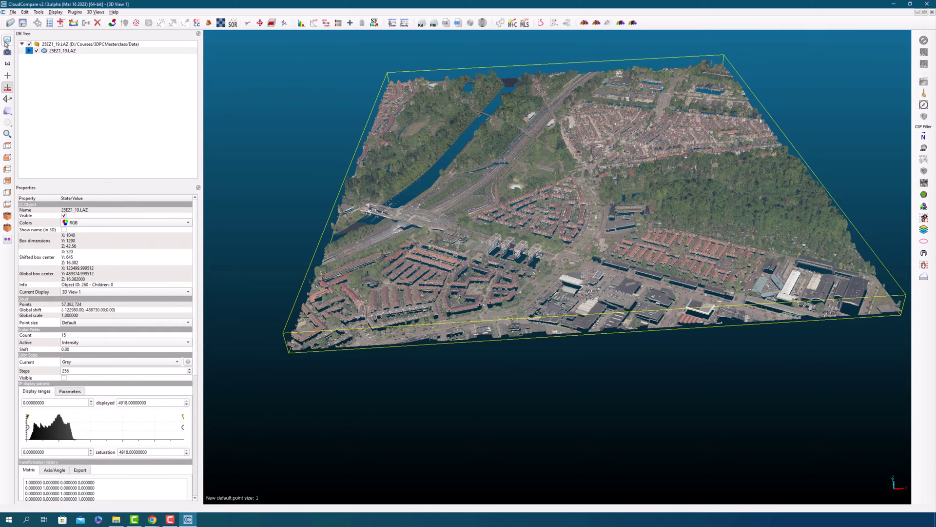
click(7, 146)
scroll(386, 234, down, 2)
right_drag(409, 211, 386, 331)
right_drag(438, 96, 440, 117)
click(7, 135)
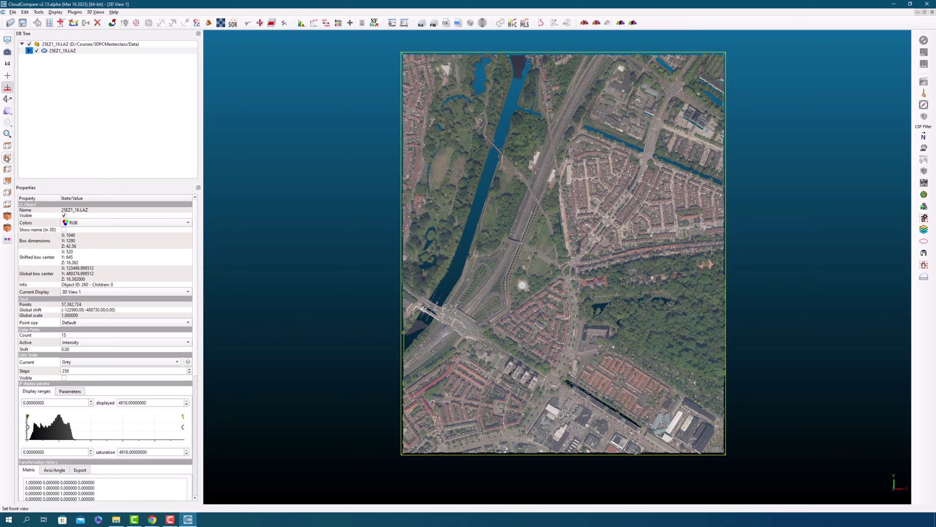
View the cloud from the front, left, back and right, examining the trees and buildings up close in the side views.
click(7, 158)
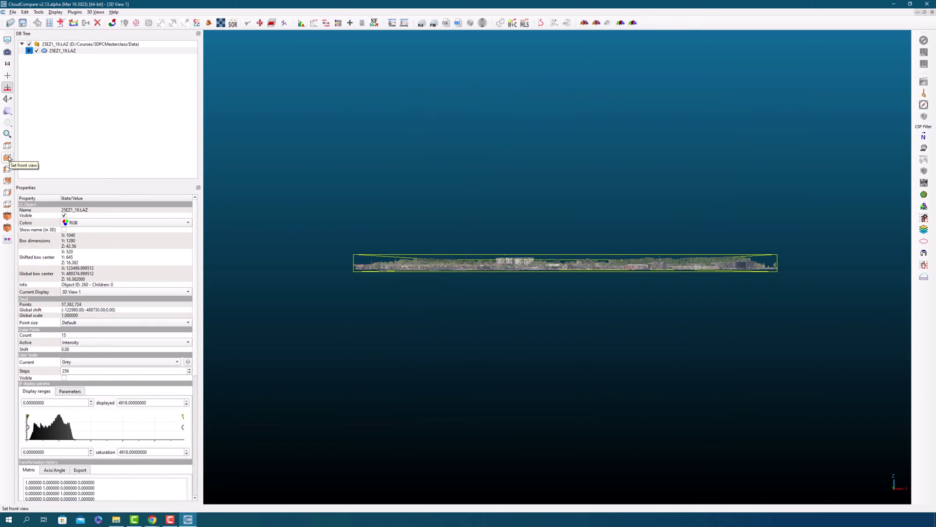
click(7, 169)
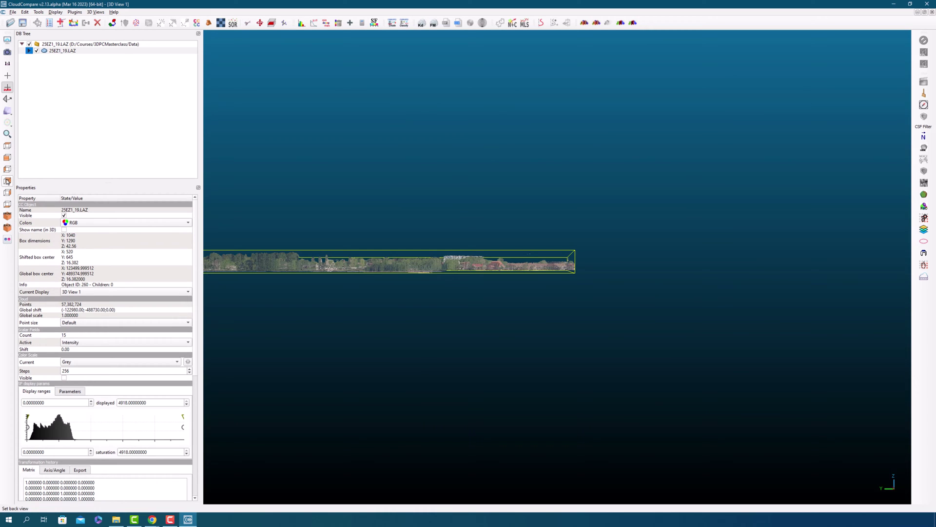
click(7, 181)
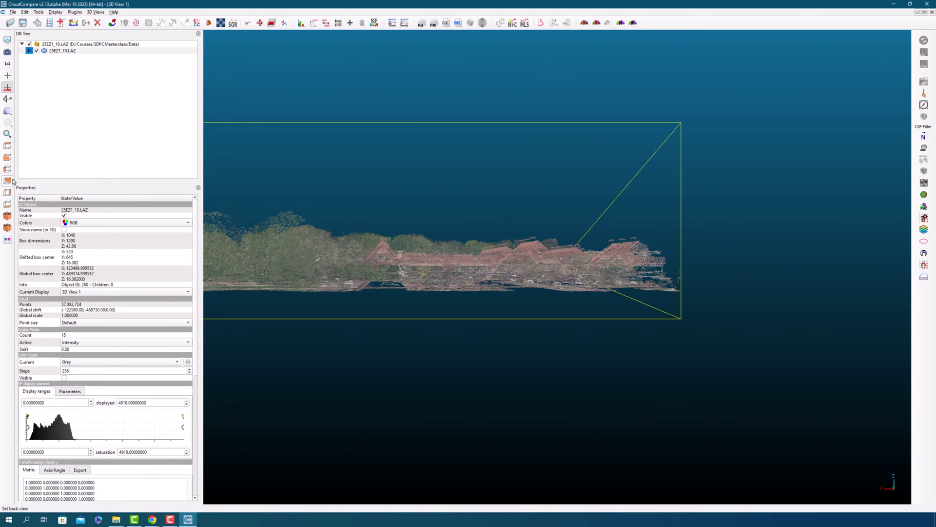
scroll(579, 261, up, 5)
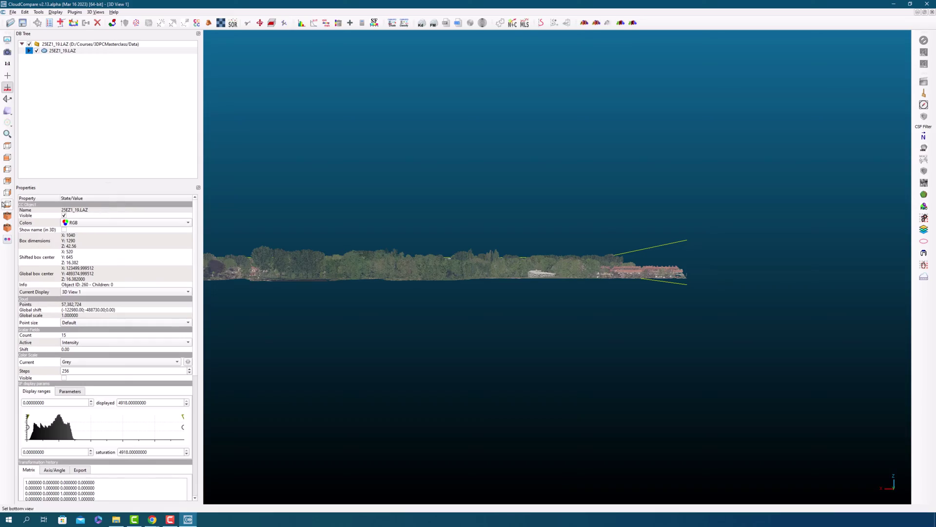
click(7, 192)
scroll(483, 247, up, 10)
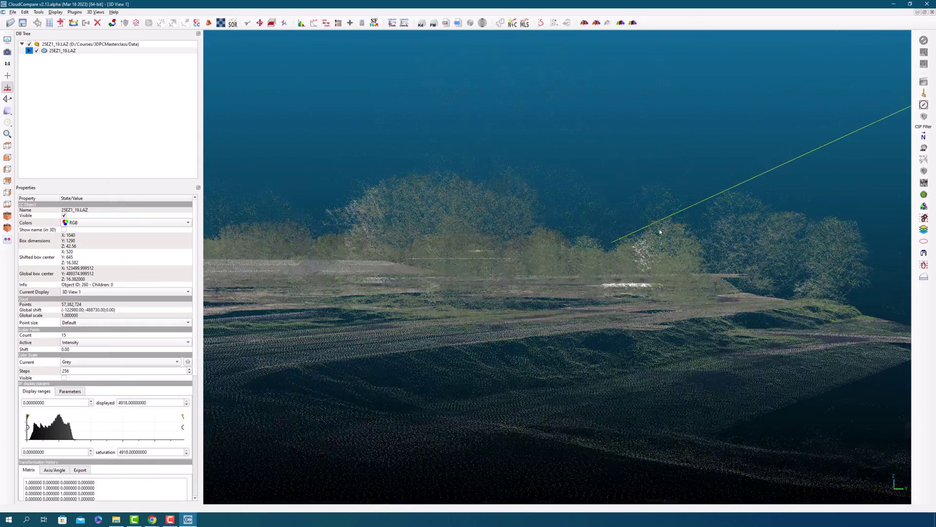
scroll(498, 241, down, 10)
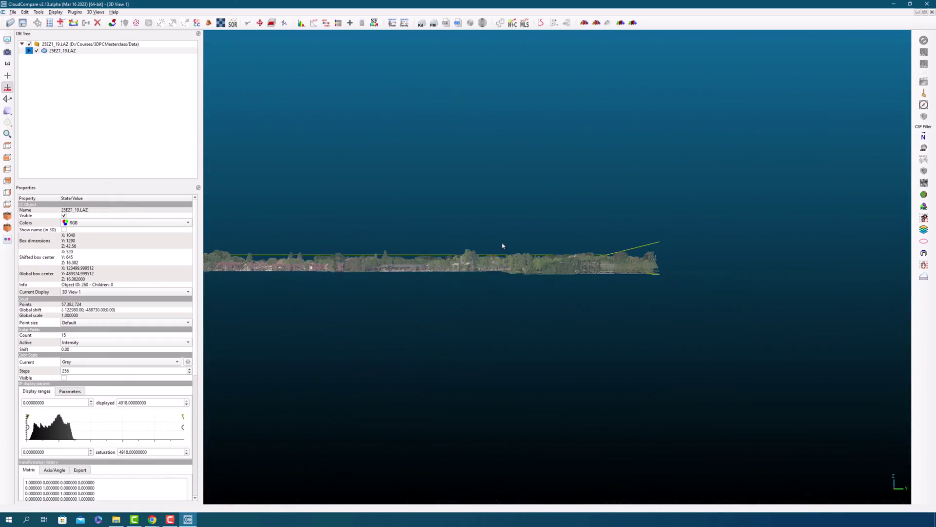
drag(576, 264, 546, 261)
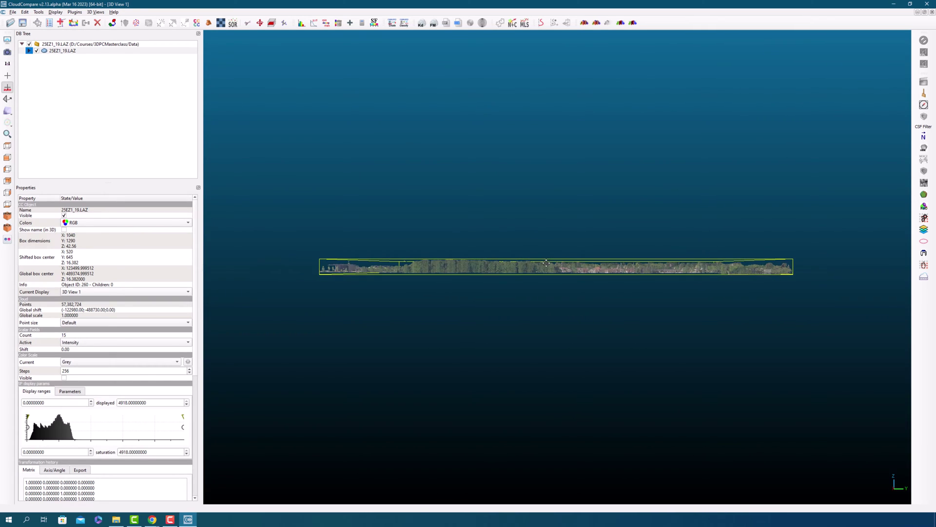
View the cloud from the bottom and in the front and back isometric views, ending with the whole cloud fitted in the top view.
click(8, 205)
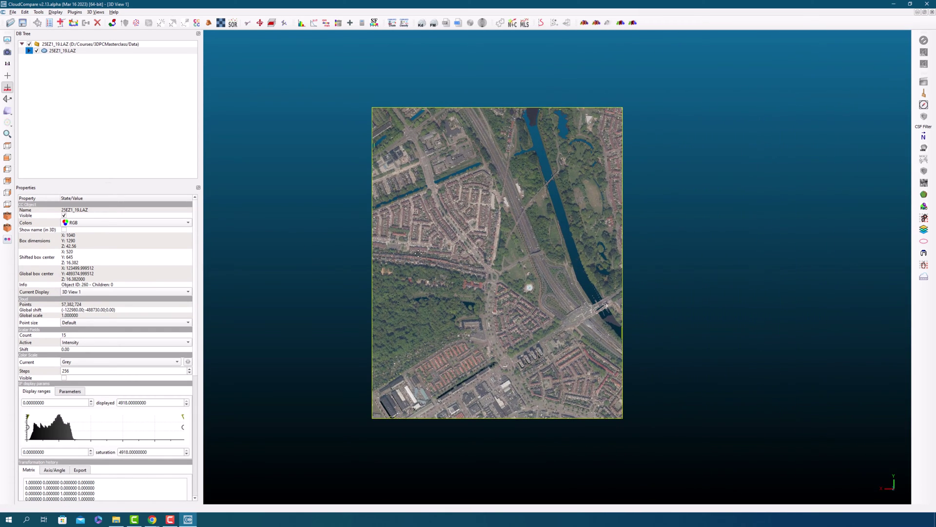
click(8, 216)
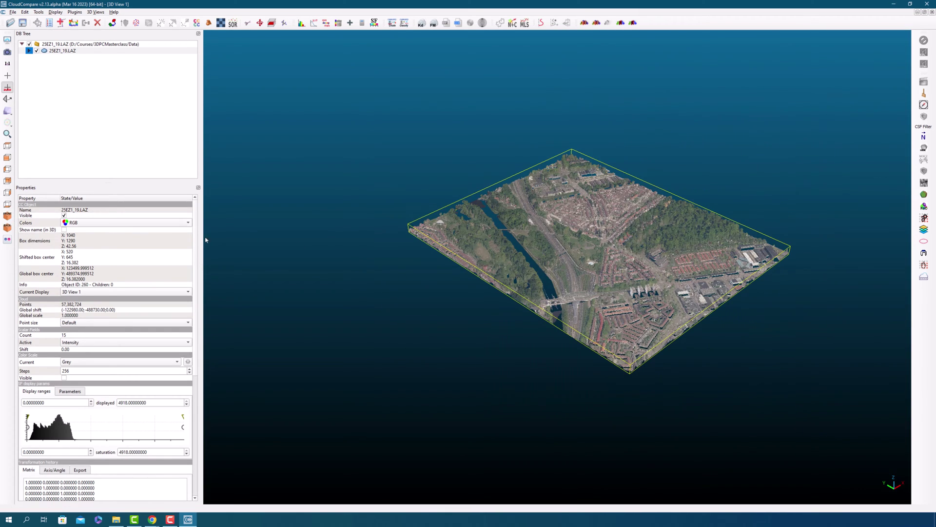
scroll(656, 268, up, 5)
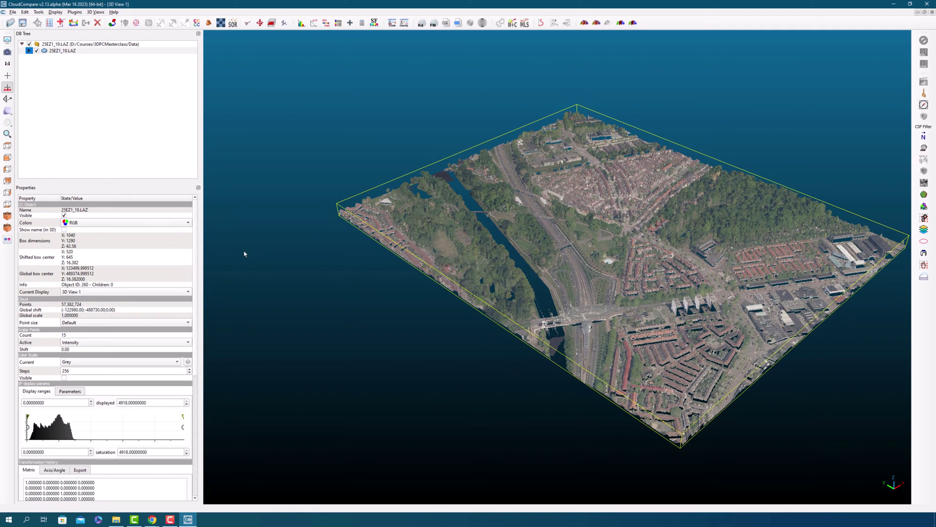
click(8, 228)
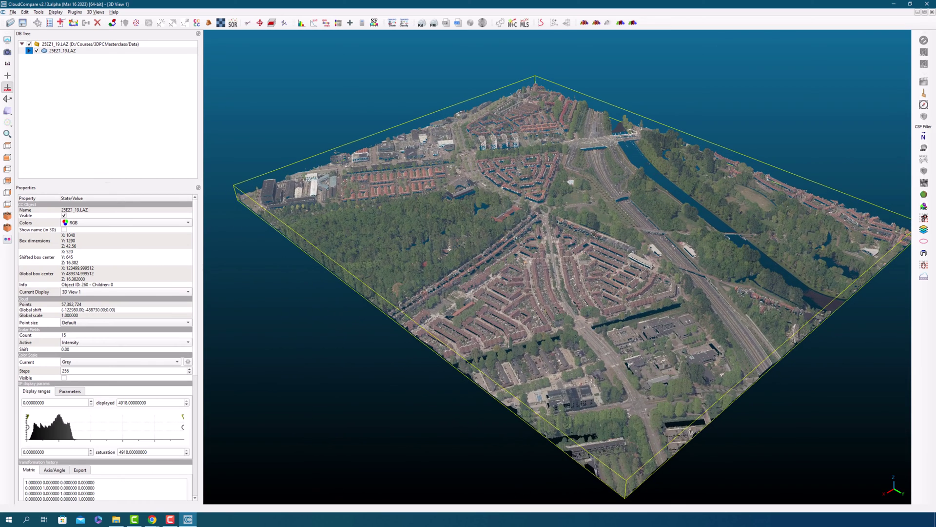
drag(594, 234, 596, 236)
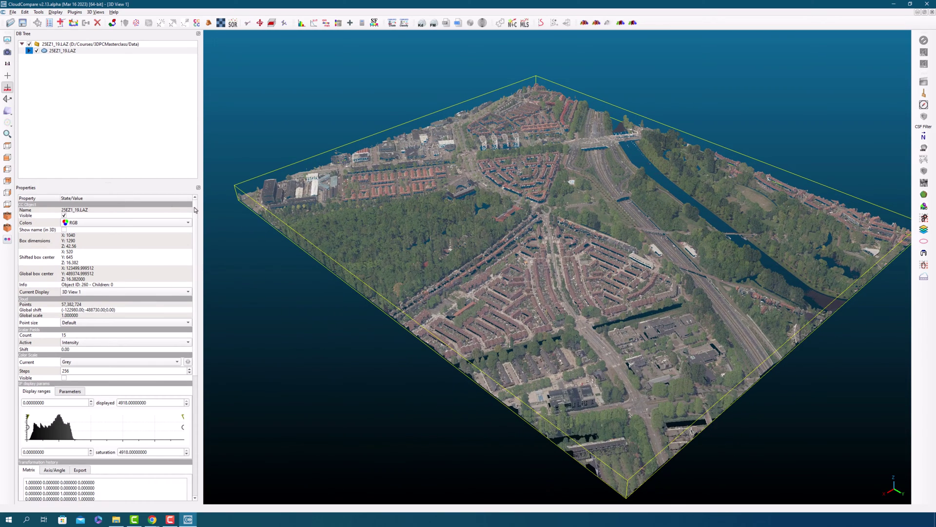
click(8, 146)
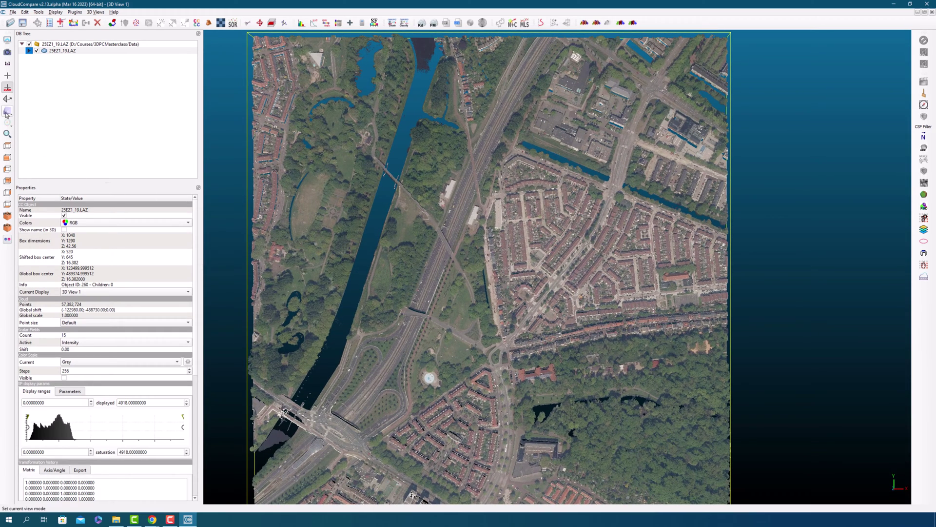
click(7, 134)
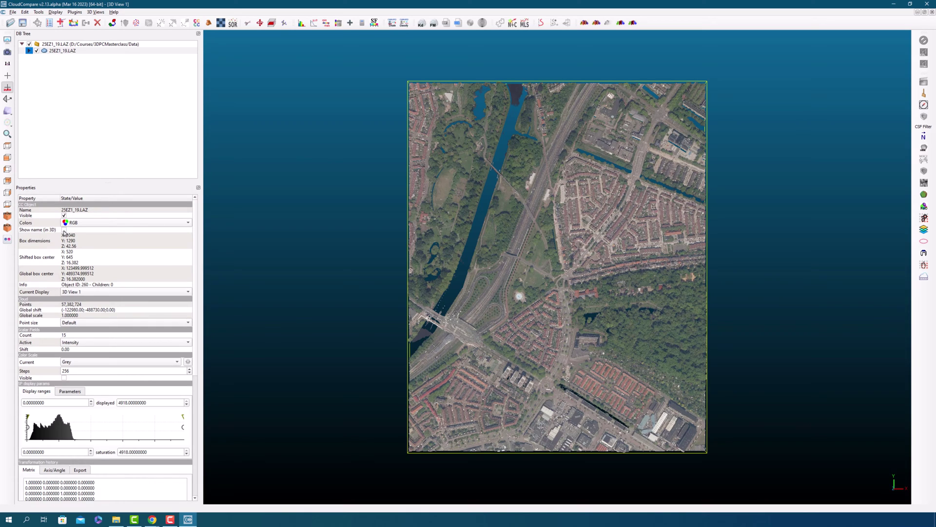
Show the cloud's name in the 3D view and hide it again.
click(64, 229)
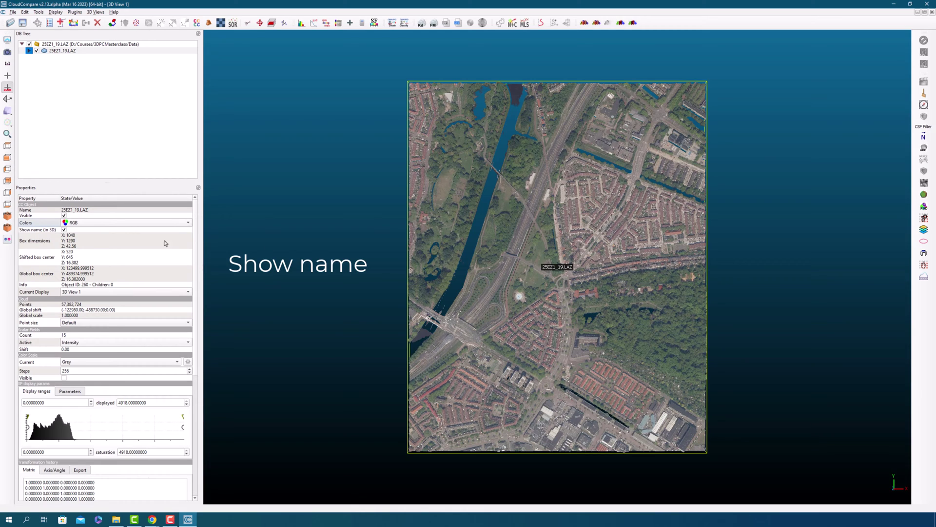
click(64, 229)
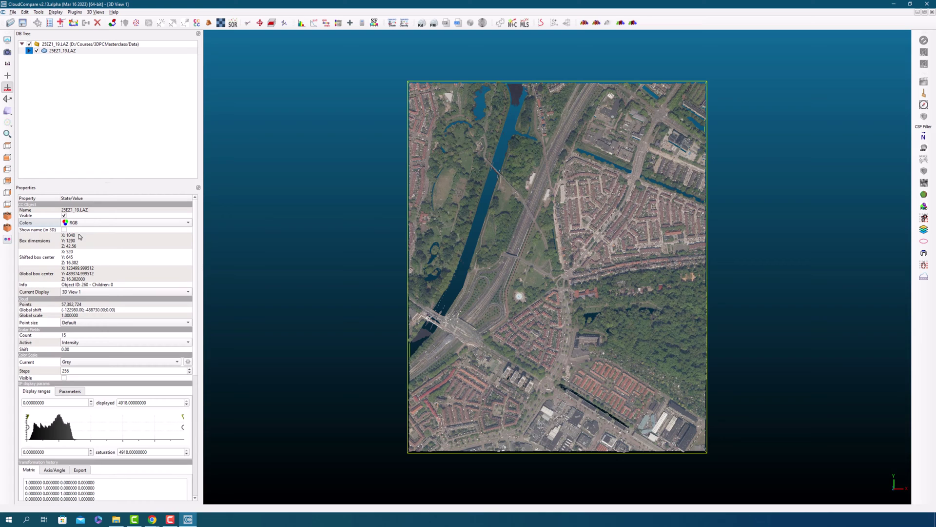
scroll(321, 199, up, 1)
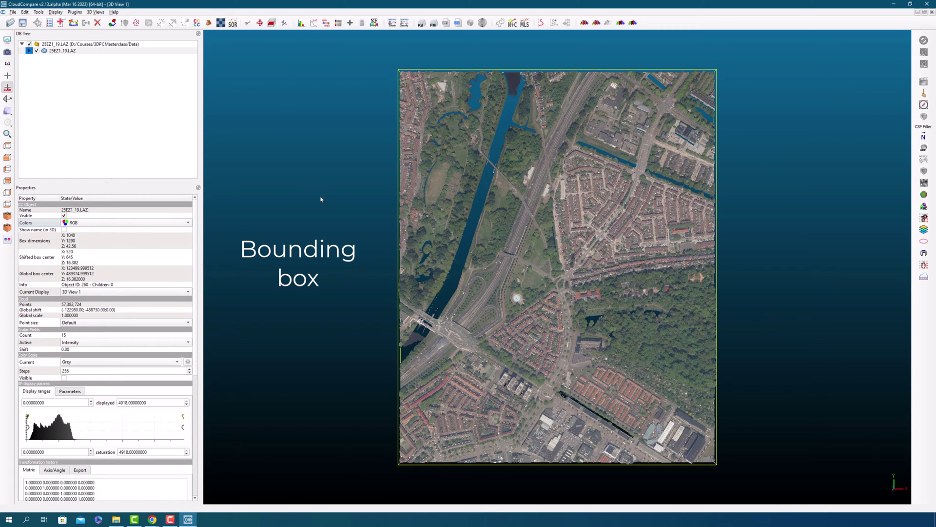
Pick a point near the middle of the cloud to read its coordinates, intensity and color, and close the point picking tool.
click(38, 23)
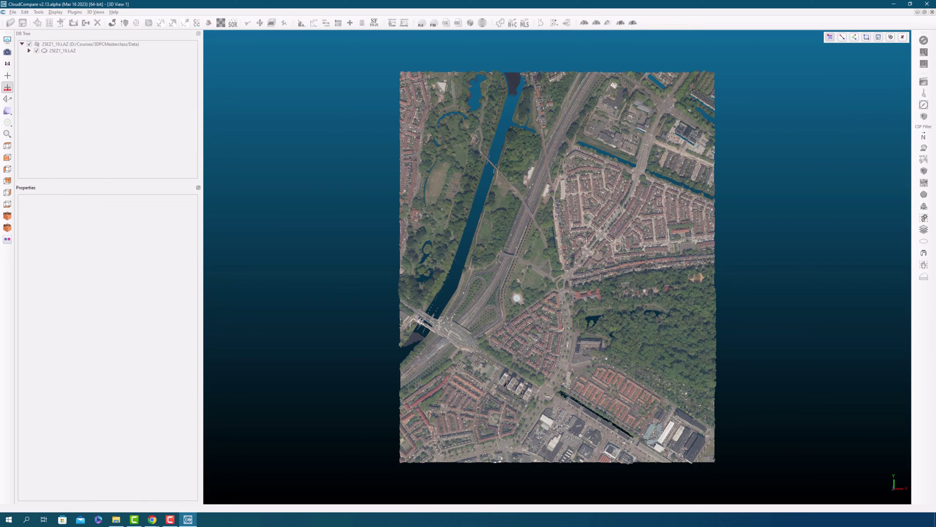
click(557, 260)
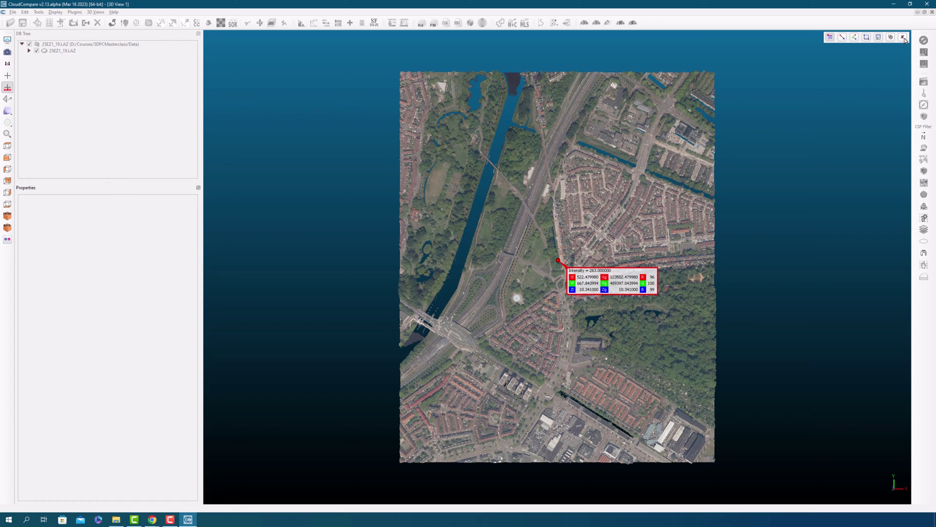
click(903, 37)
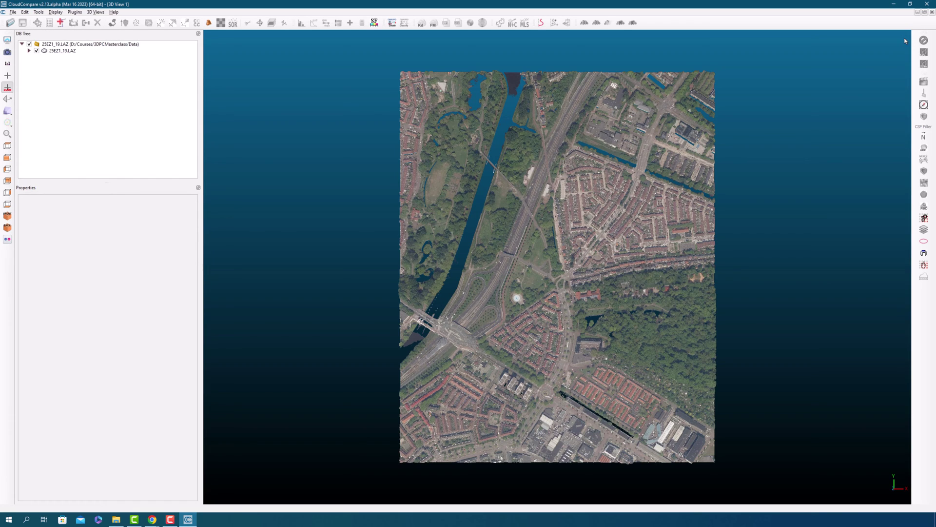
Reselect the 25EZ1_19.LAZ cloud and keep its current display set to 3D View 1.
click(45, 53)
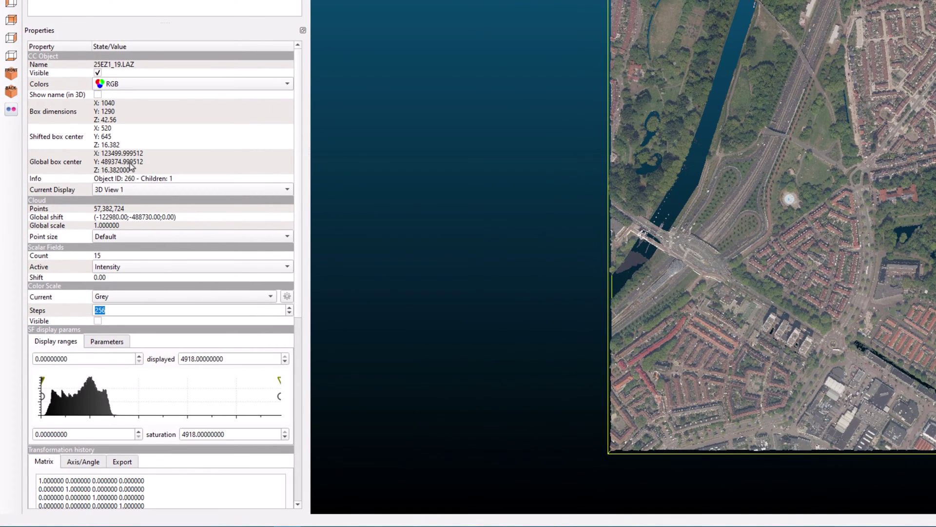
click(153, 189)
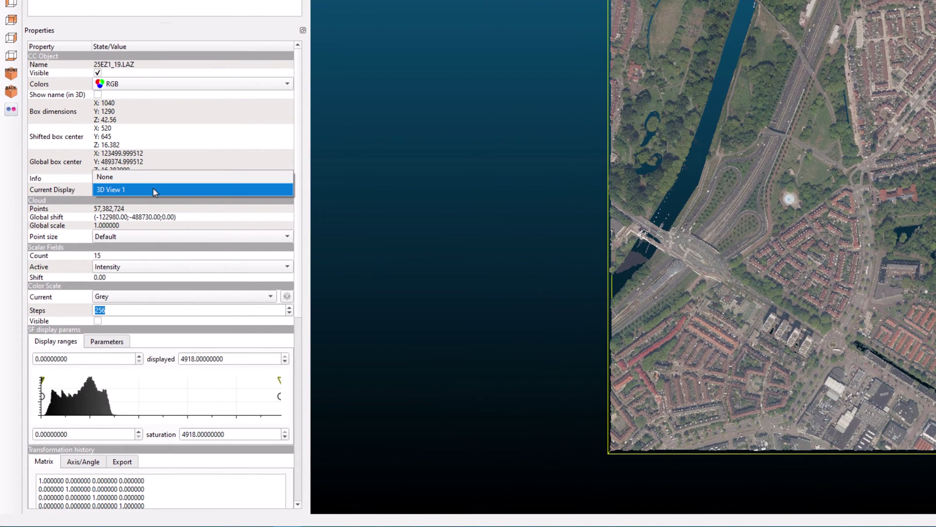
click(154, 190)
click(150, 189)
click(148, 190)
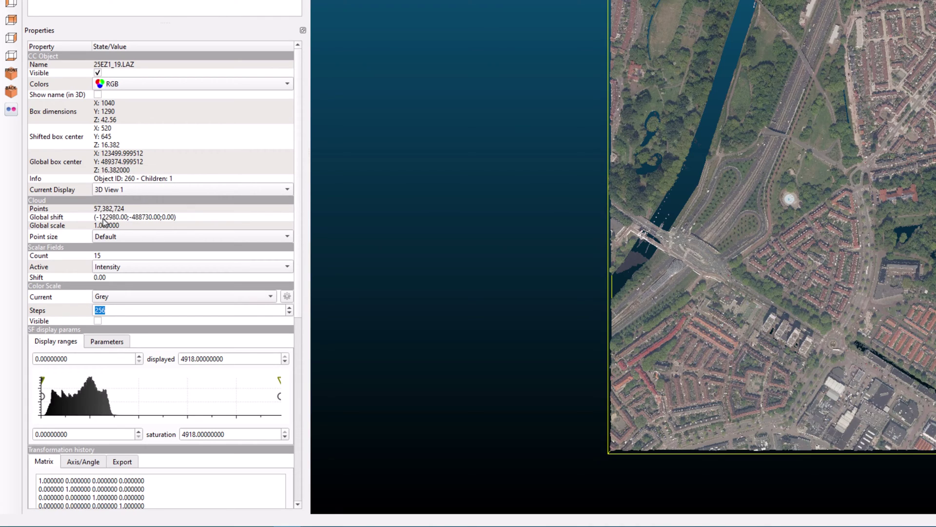
Try point sizes 3 and 11 on the cloud, and finish by setting its own point size to 1.
click(127, 238)
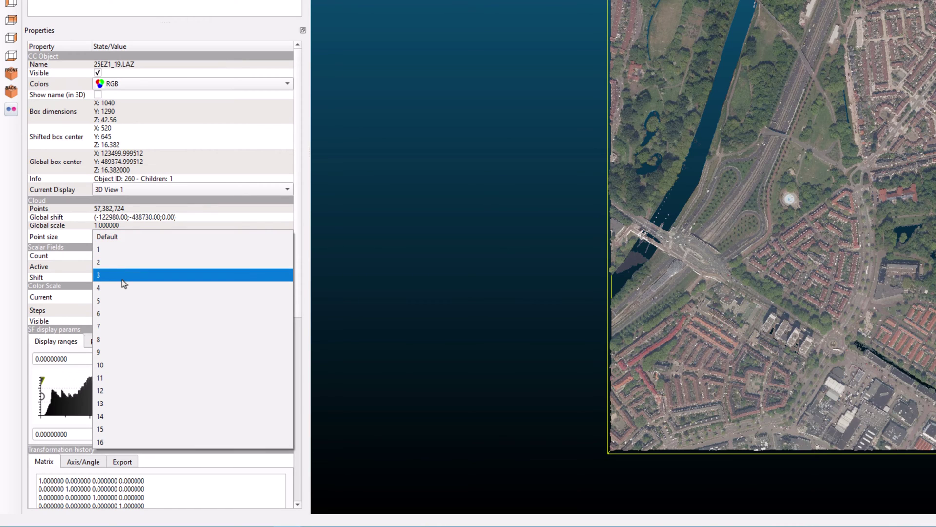
click(122, 275)
click(139, 238)
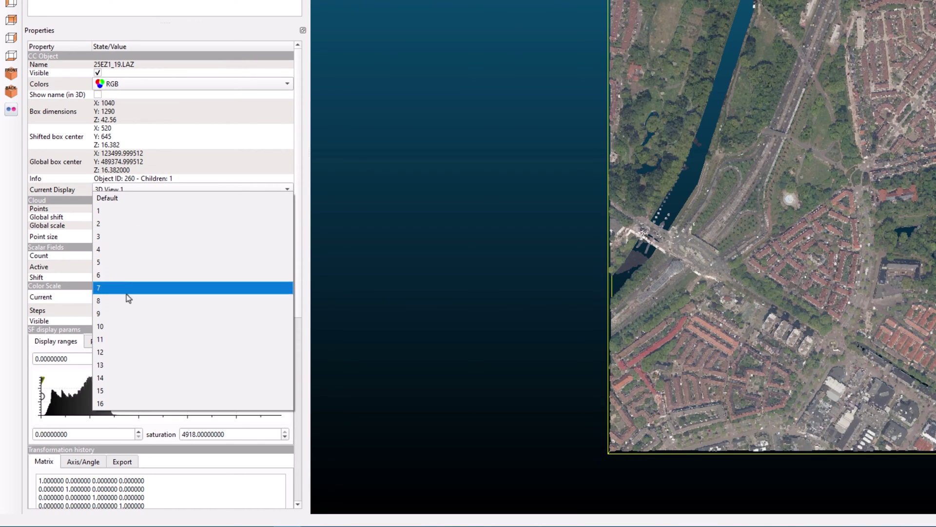
click(131, 339)
click(135, 239)
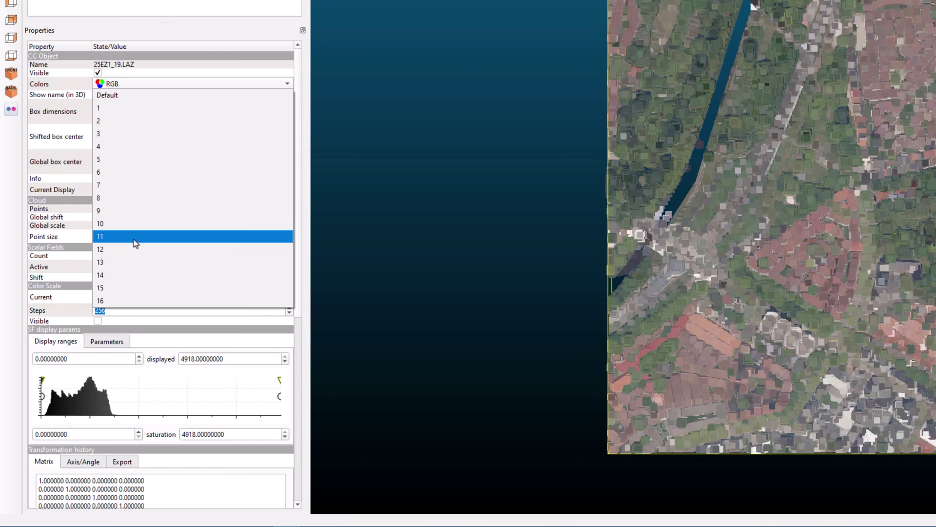
click(122, 108)
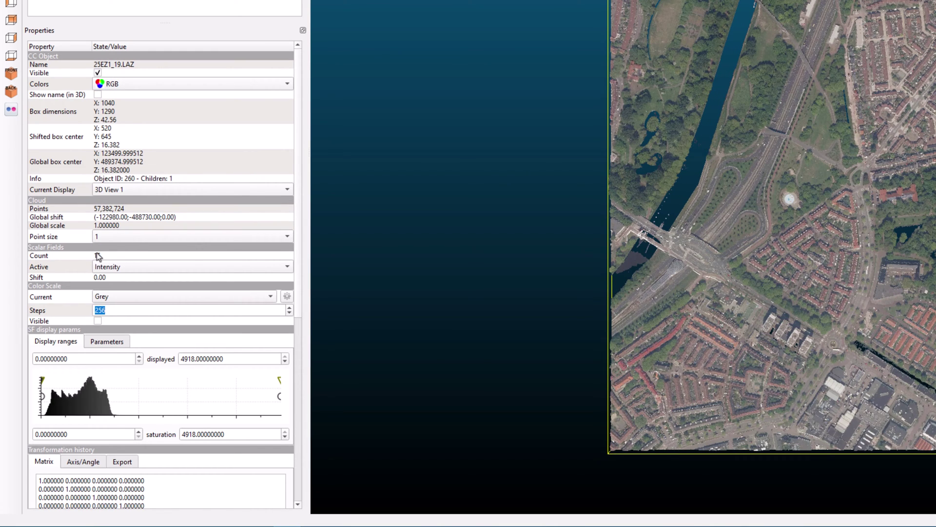
Try the Return Number and Scan Direction Flag scalar fields on the cloud, set Reflectance as active, and inspect the roads and park up close.
click(113, 267)
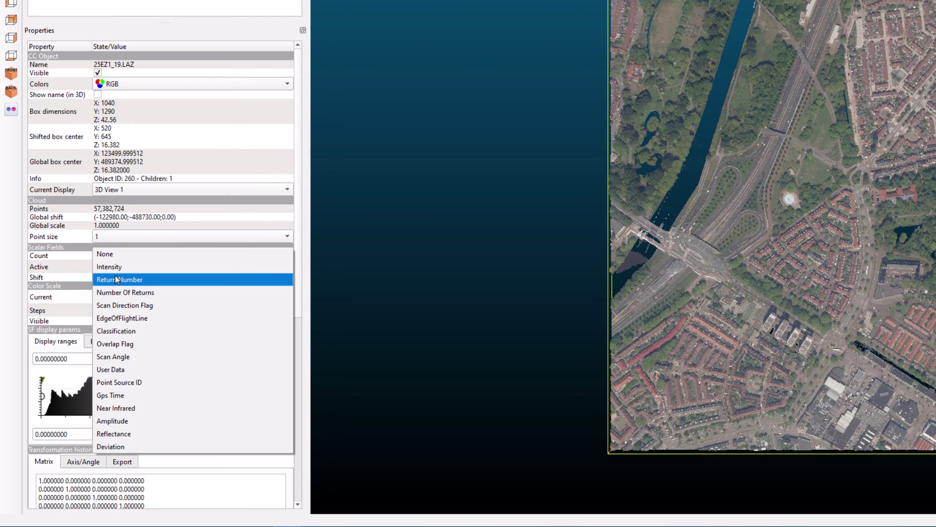
key(Escape)
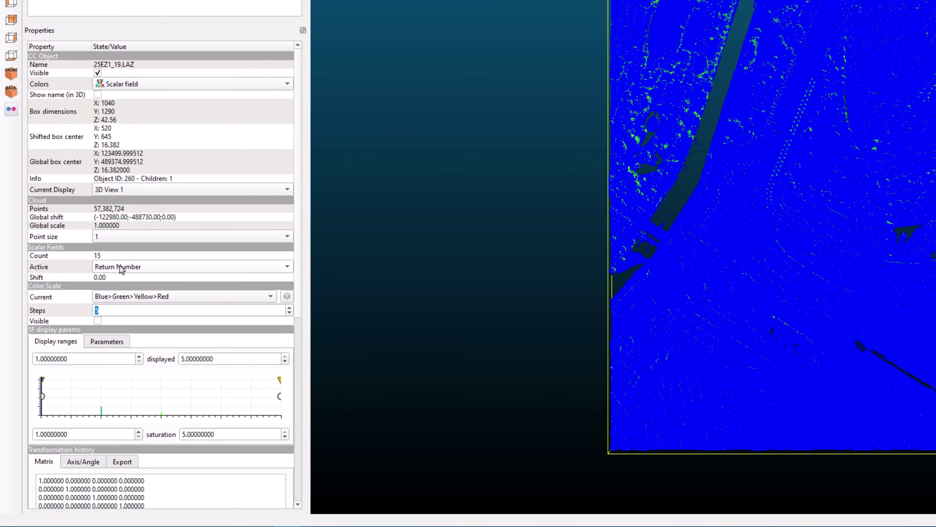
click(121, 270)
click(123, 293)
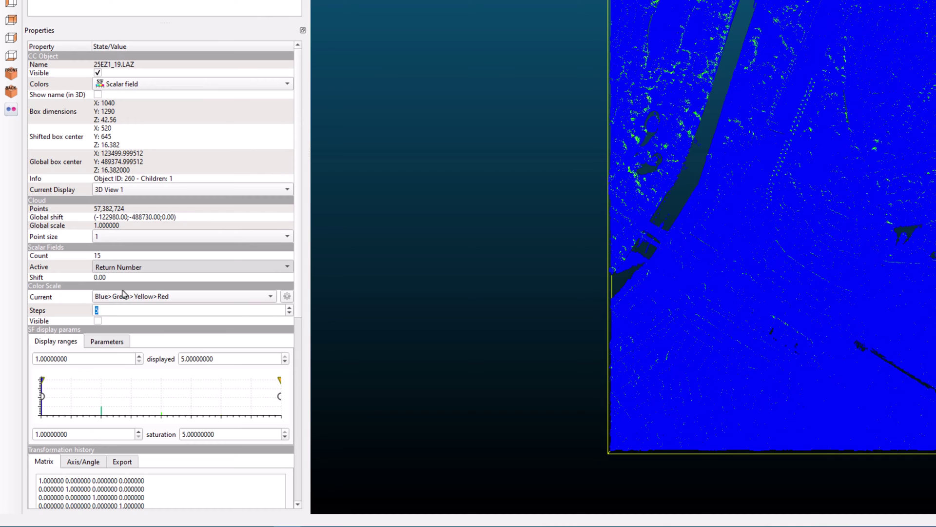
click(124, 268)
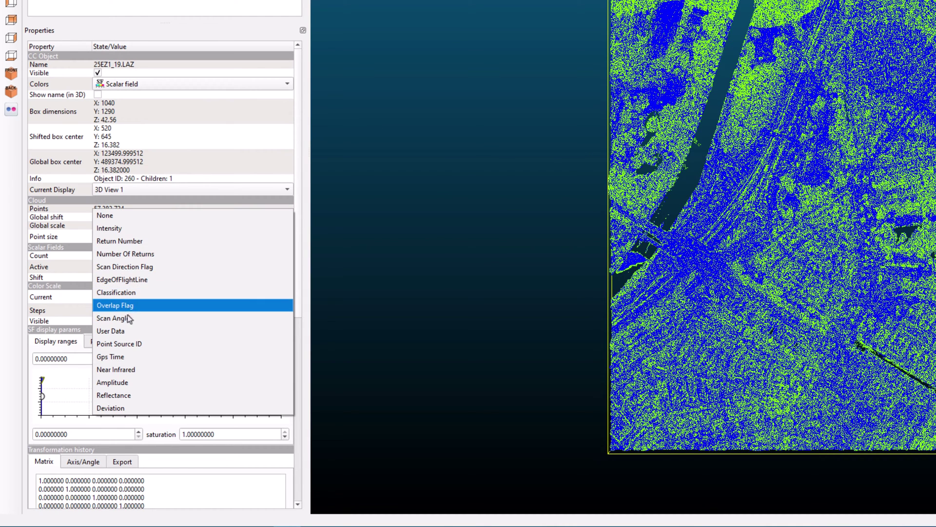
click(129, 382)
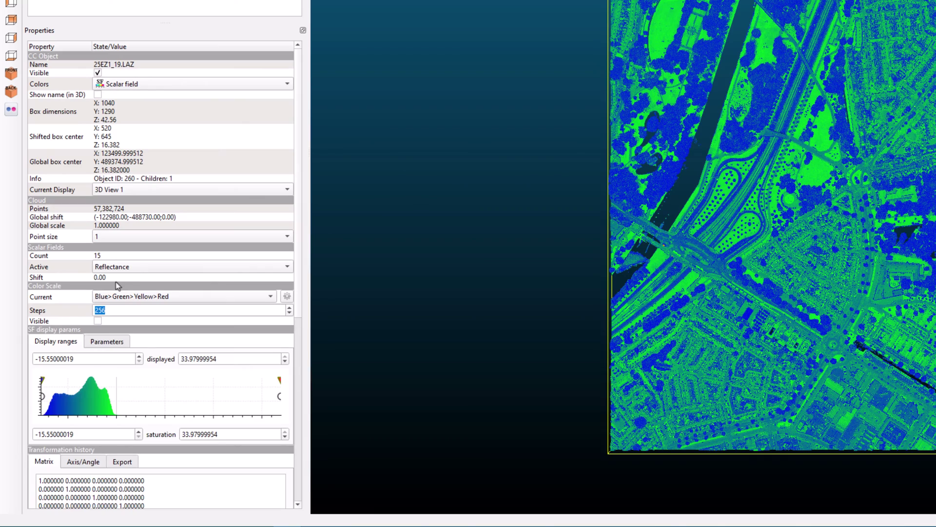
scroll(741, 219, up, 8)
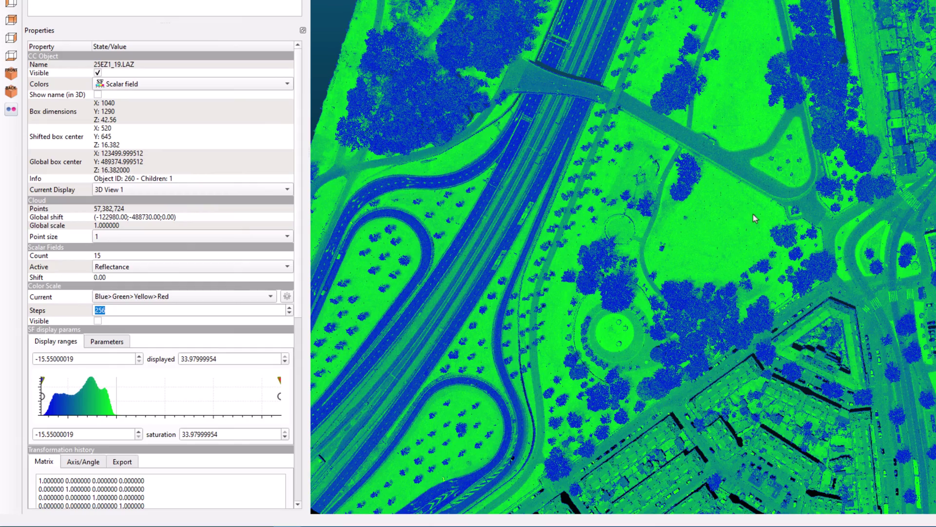
scroll(725, 234, down, 6)
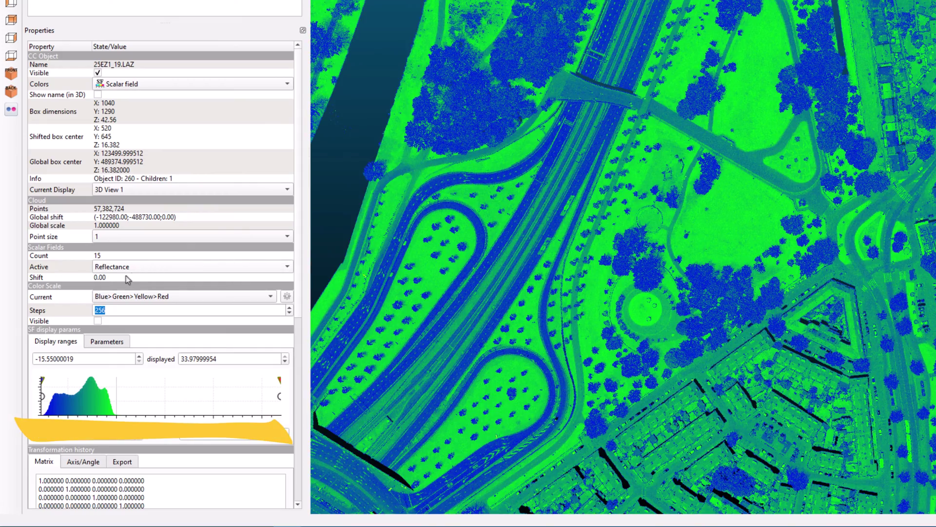
Try the Blue>White>Red and Brown>Yellow color scales on the Reflectance field.
click(130, 296)
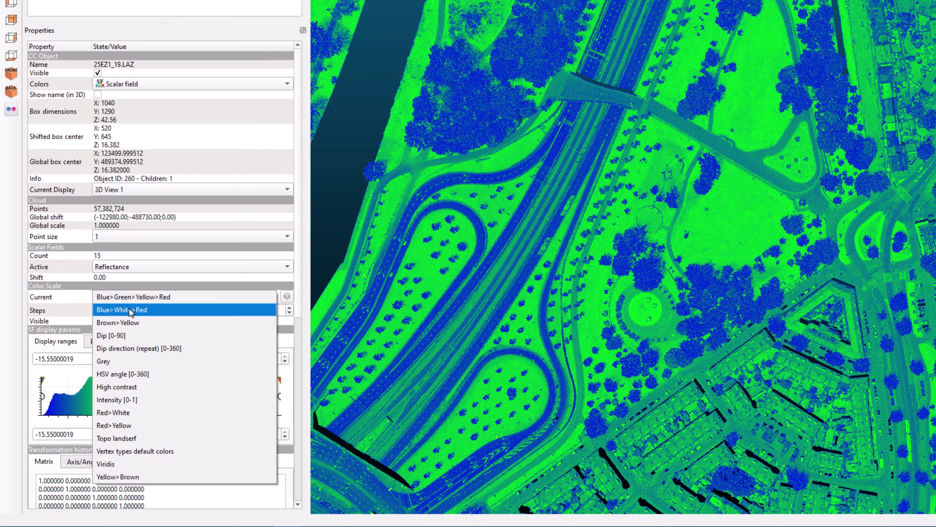
click(129, 311)
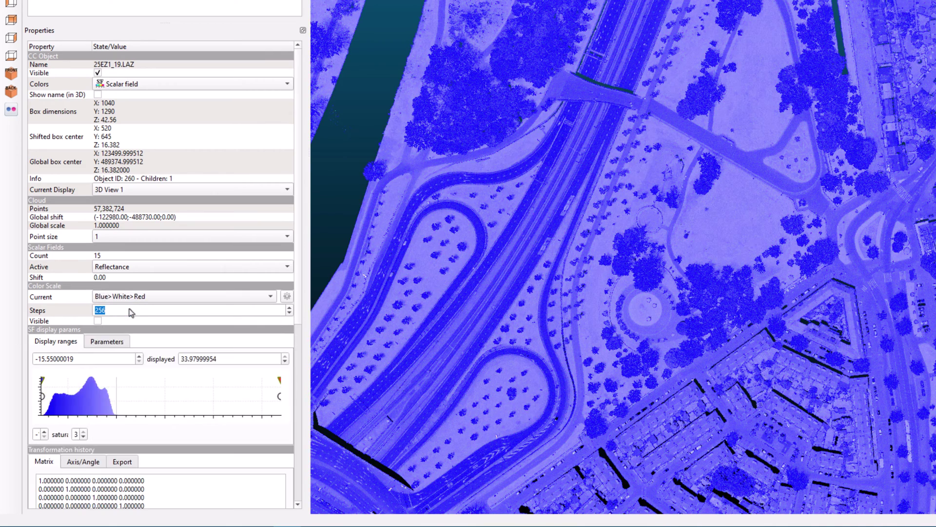
click(132, 269)
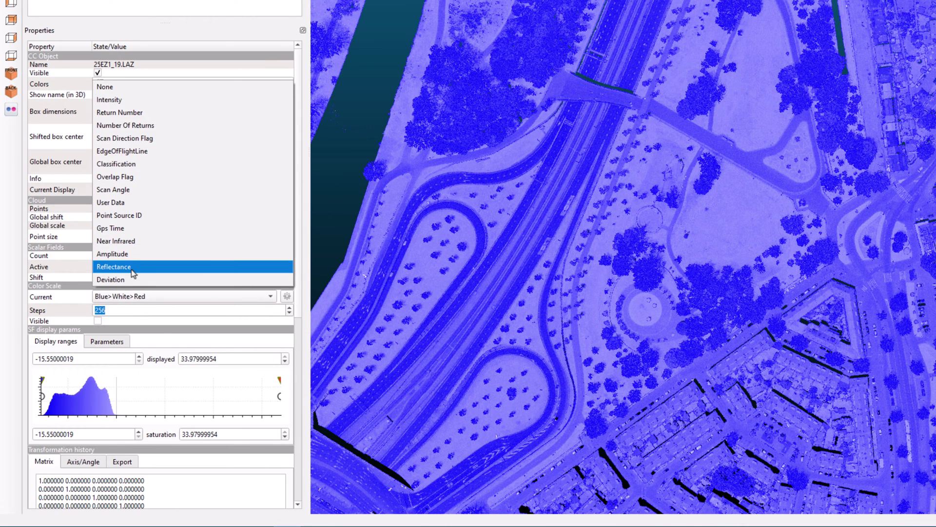
click(107, 297)
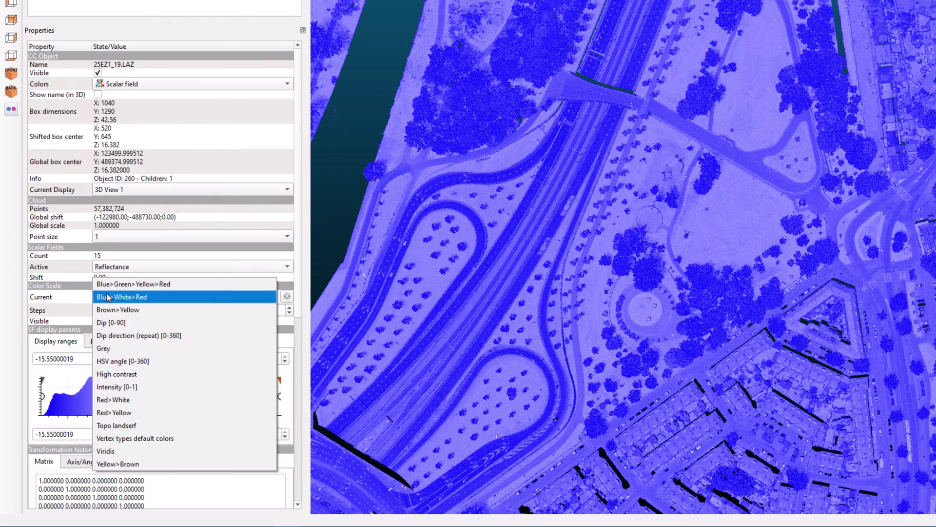
click(128, 311)
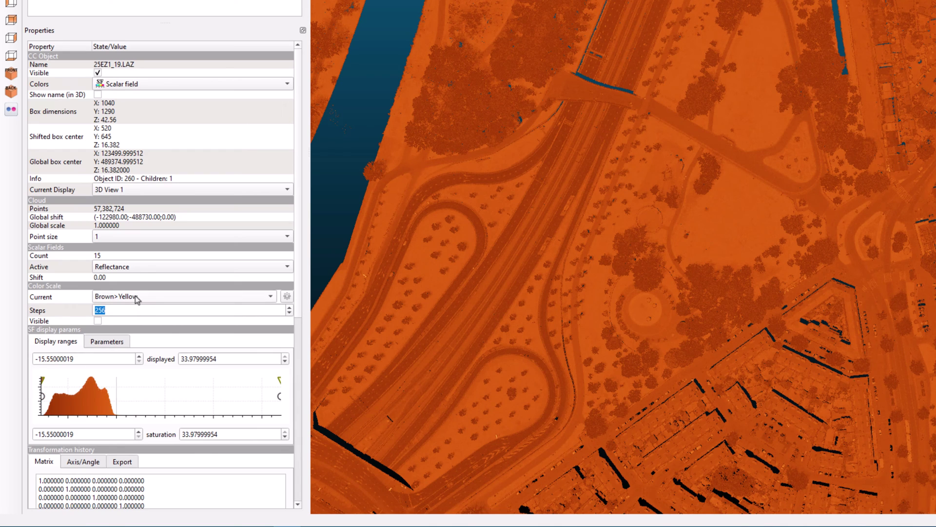
Try the Intensity [0-1] and Viridis color scales on the Reflectance field.
click(137, 296)
click(140, 373)
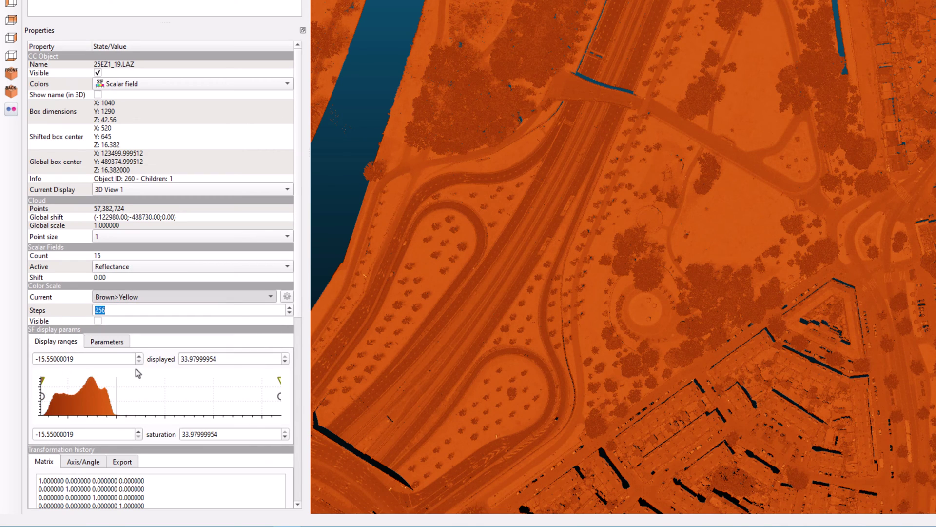
click(128, 297)
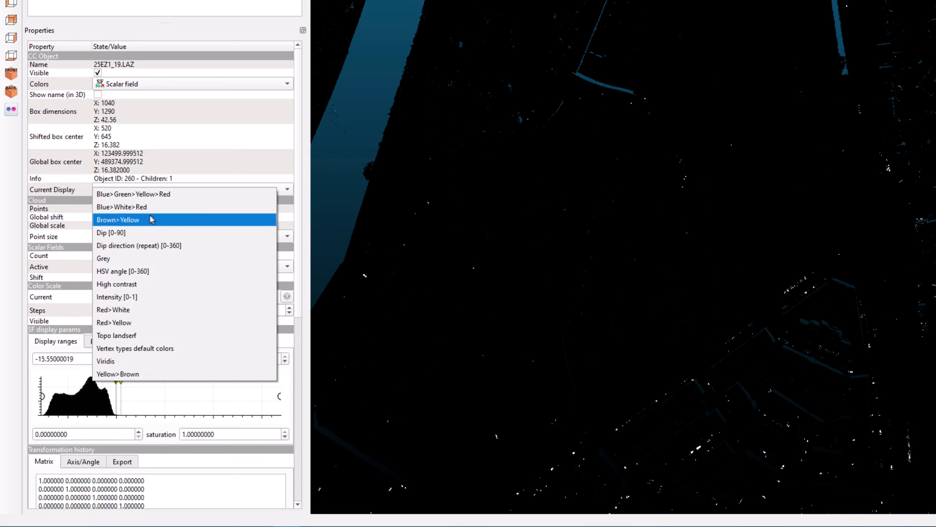
click(125, 361)
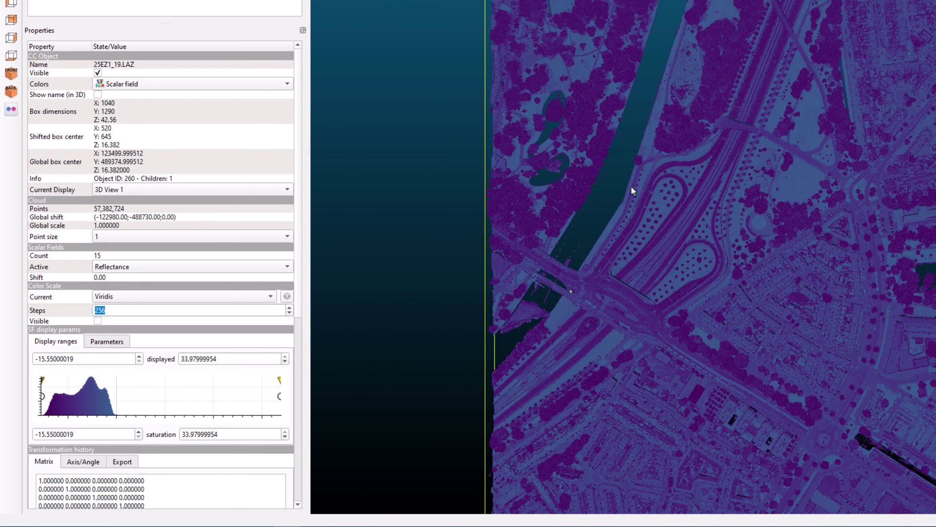
scroll(631, 186, down, 3)
Set the Reflectance color scale back to Blue>Green>Yellow>Red.
click(129, 297)
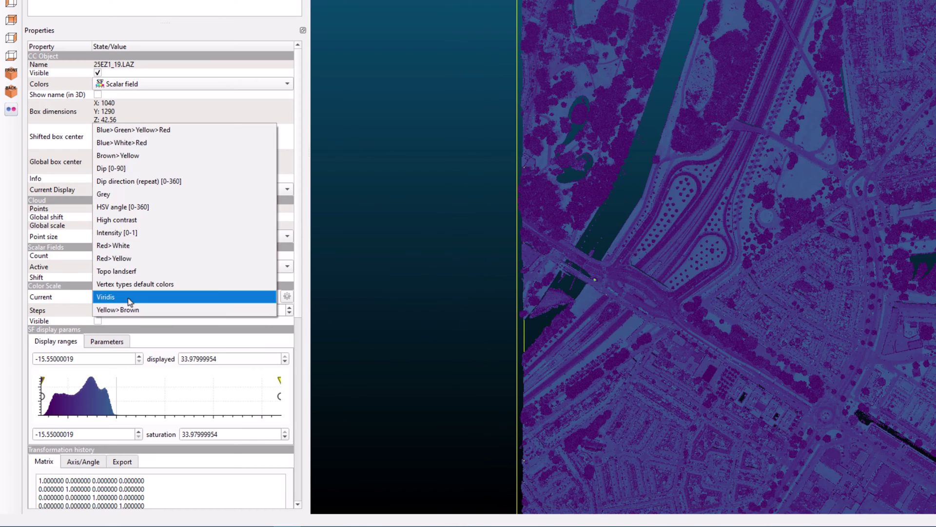
key(Escape)
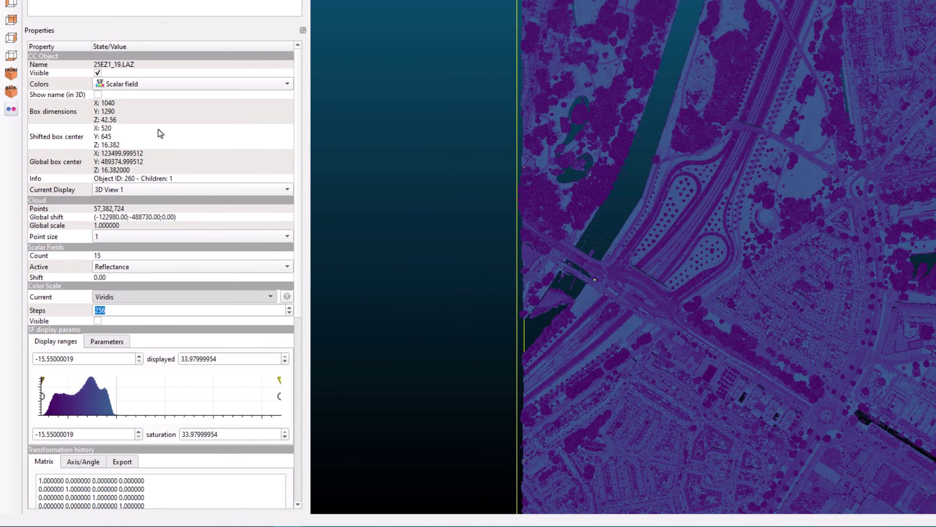
scroll(61, 291, down, 2)
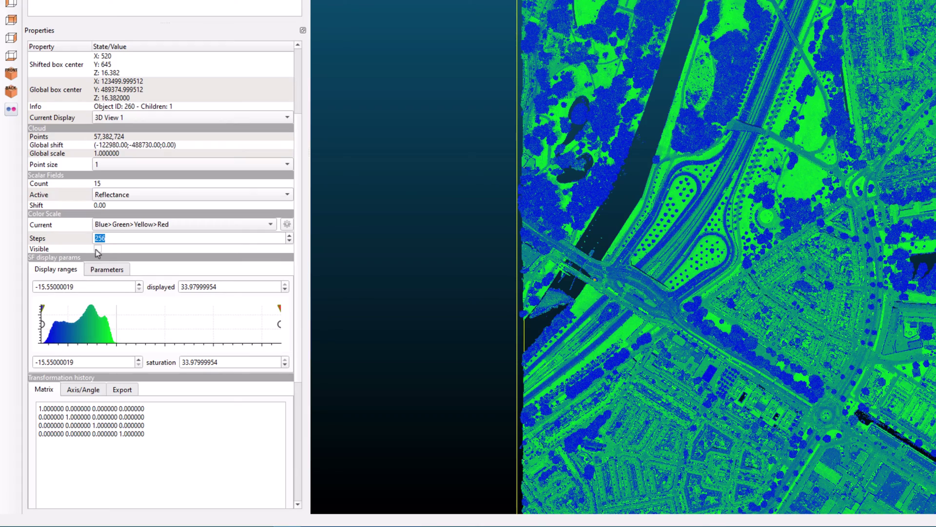
Keep the color scale at 256 steps, show its legend in the 3D view, and hide it again.
click(116, 237)
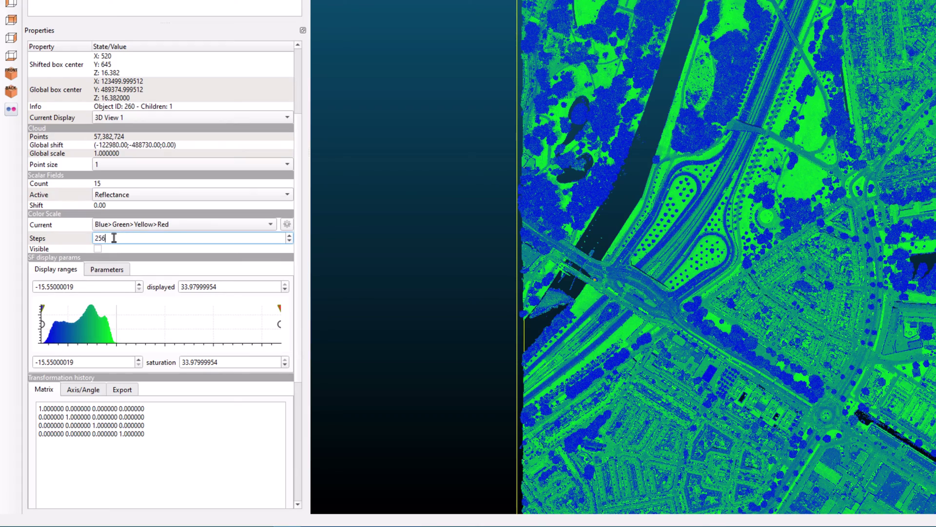
click(98, 248)
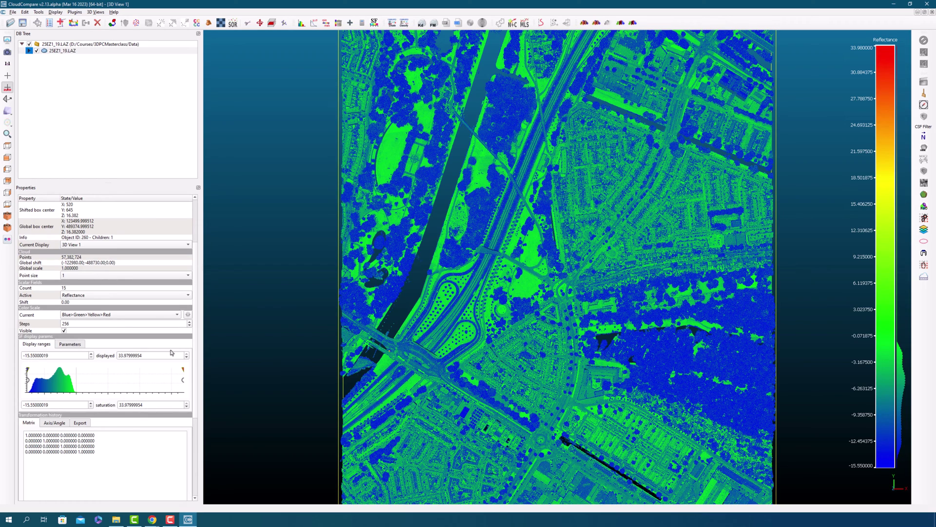
click(64, 331)
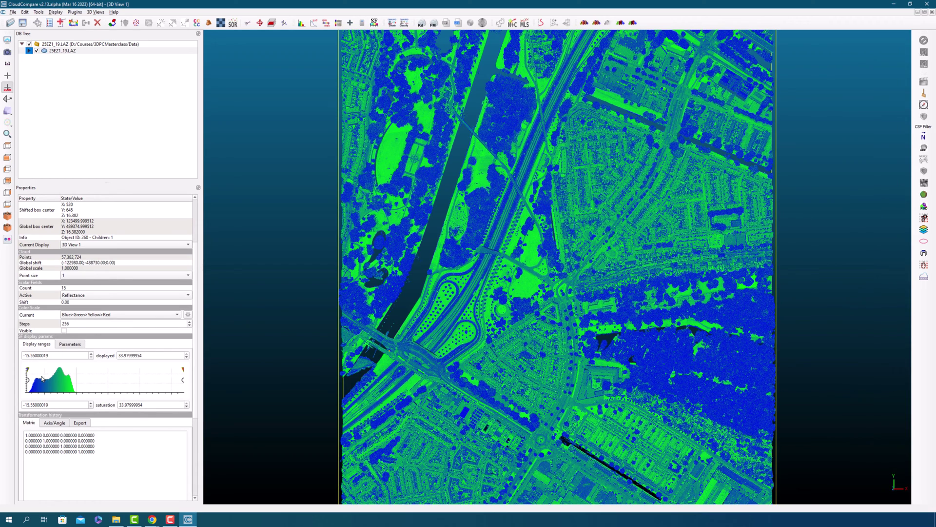
Lower the upper saturation limit of Reflectance to about 3.92, and raise it again to about 25.80.
click(183, 370)
drag(147, 371, 88, 372)
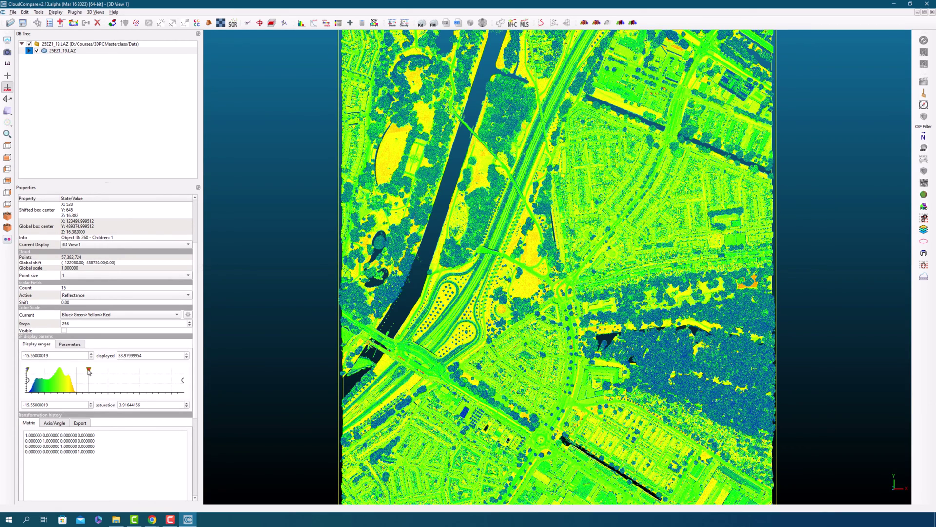
click(191, 369)
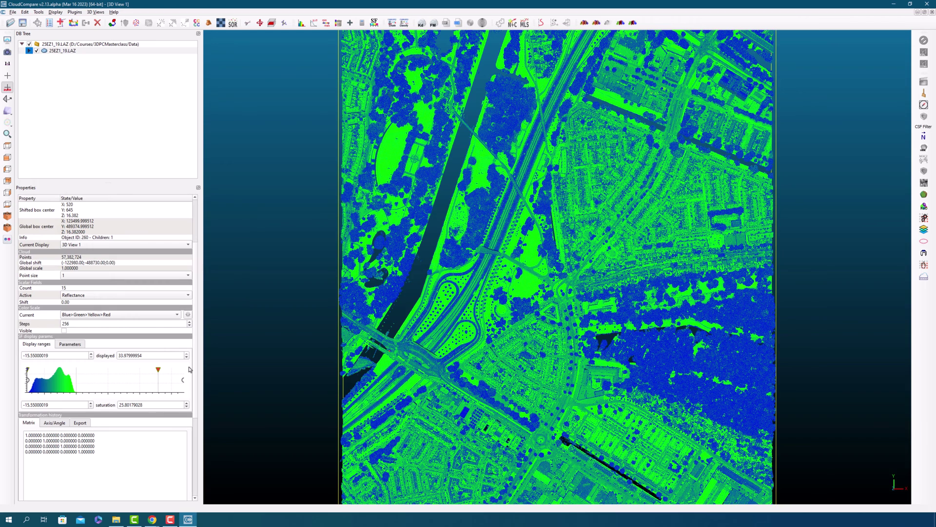